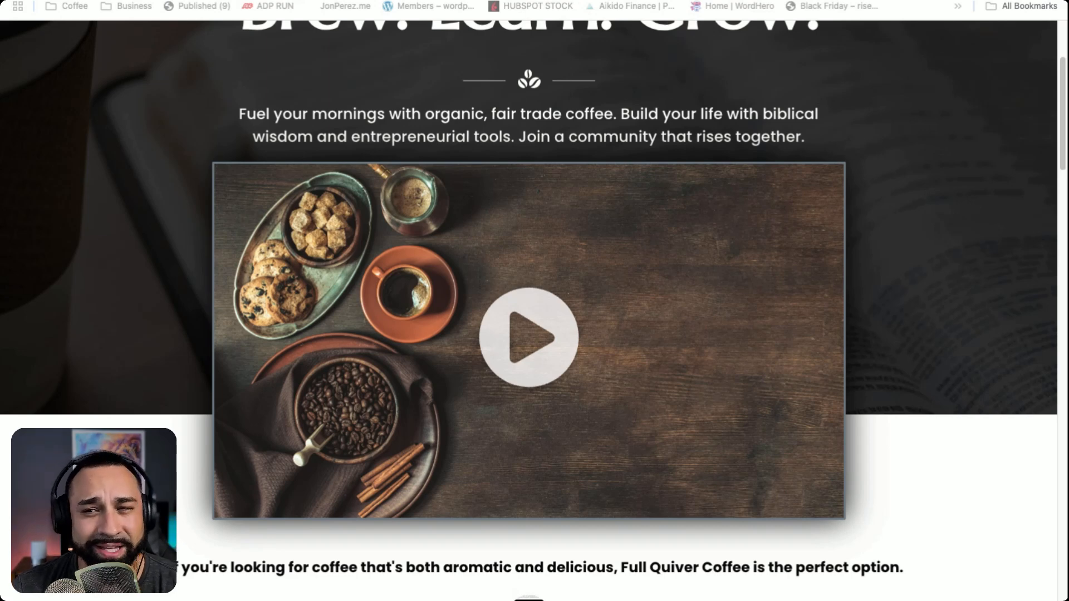
Examine the Full Quiver Coffee home page from the hero through the products, community, blog and footer sections.
scroll(153, 354, "up", 4)
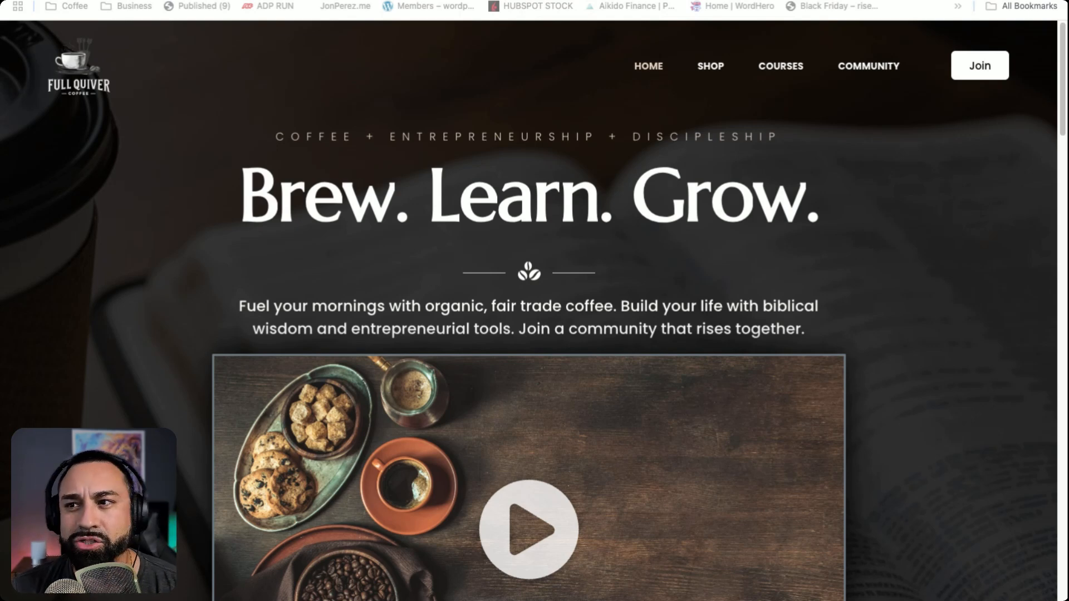
scroll(163, 267, "down", 10)
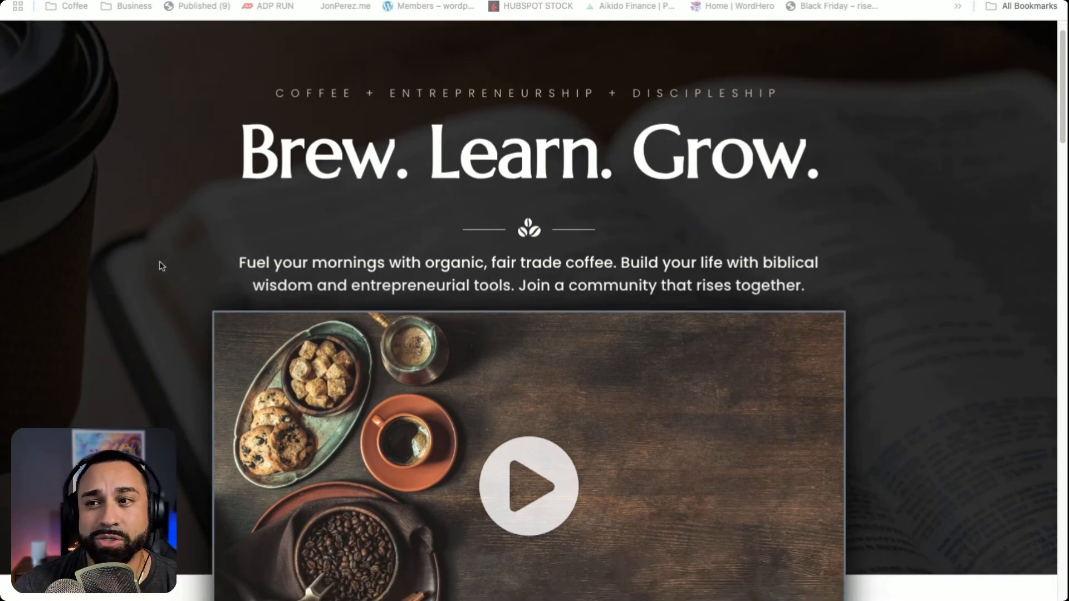
scroll(157, 271, "down", 5)
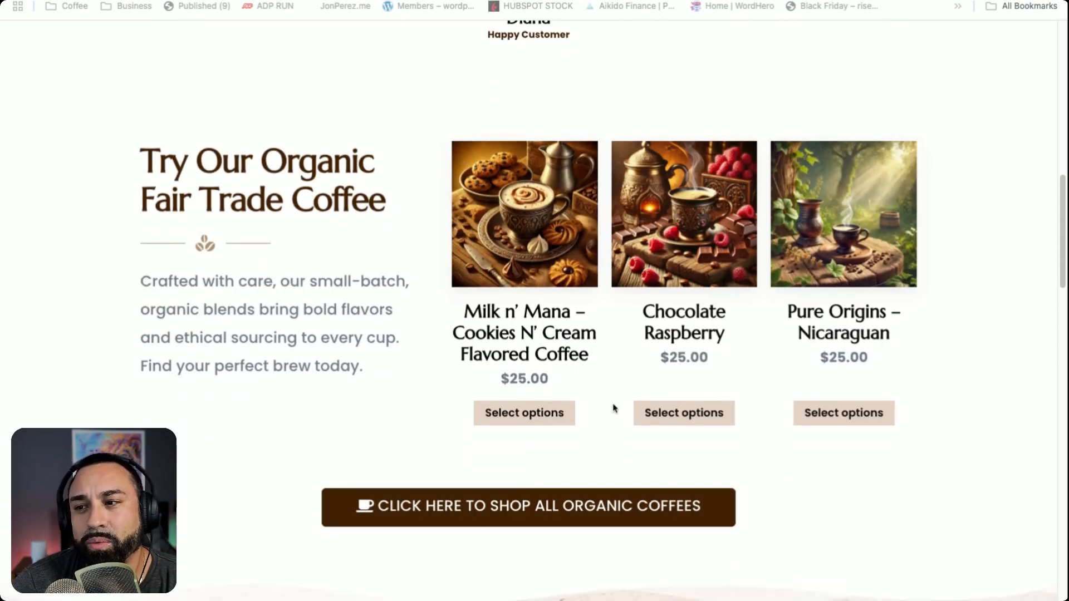
scroll(245, 321, "down", 3)
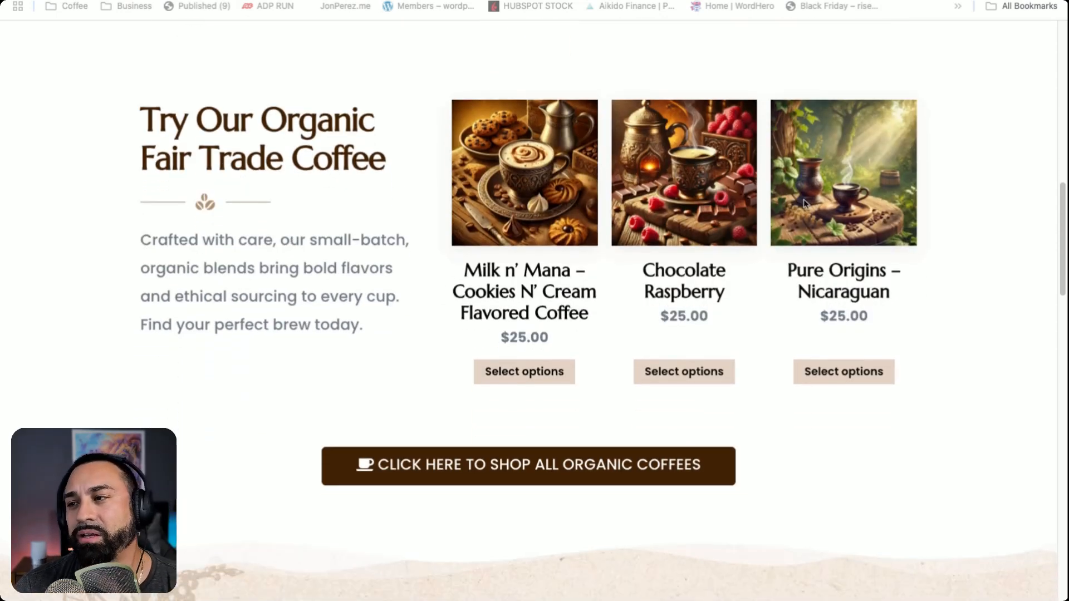
scroll(218, 298, "down", 3)
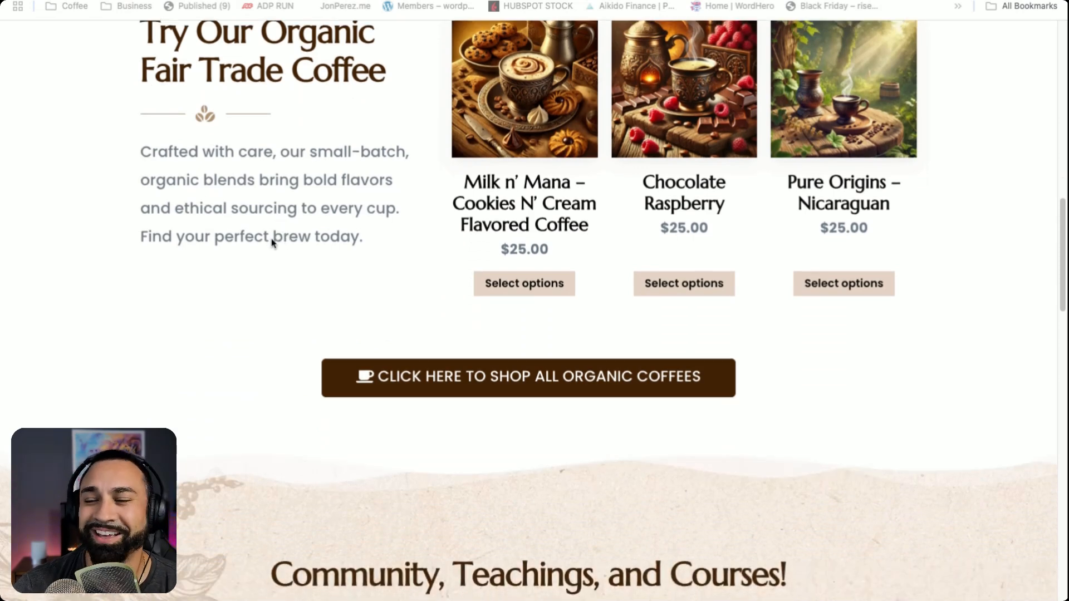
scroll(271, 238, "down", 3)
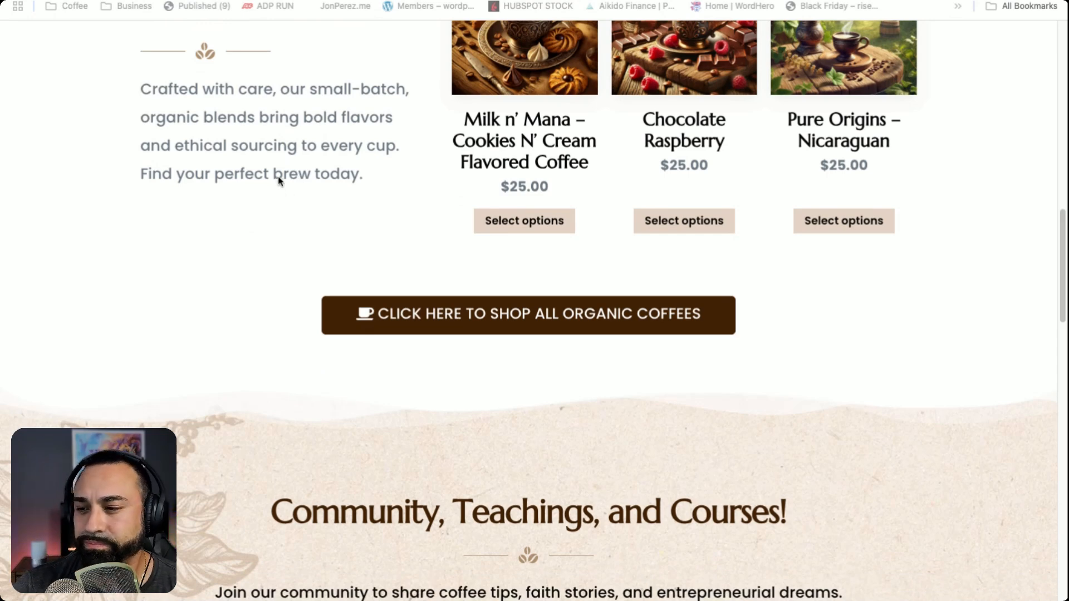
scroll(221, 341, "down", 6)
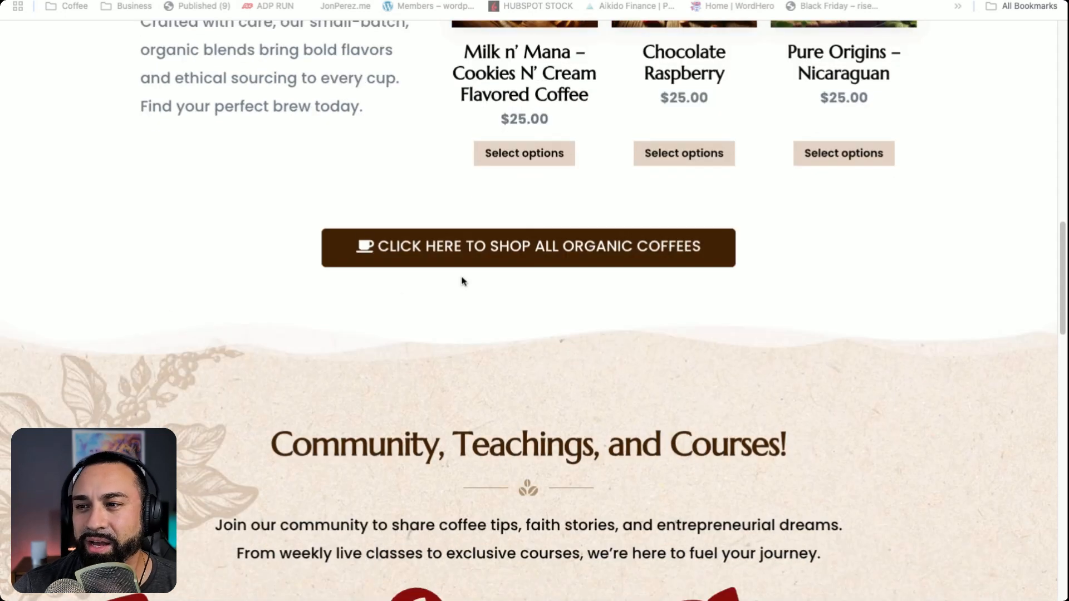
scroll(221, 340, "down", 11)
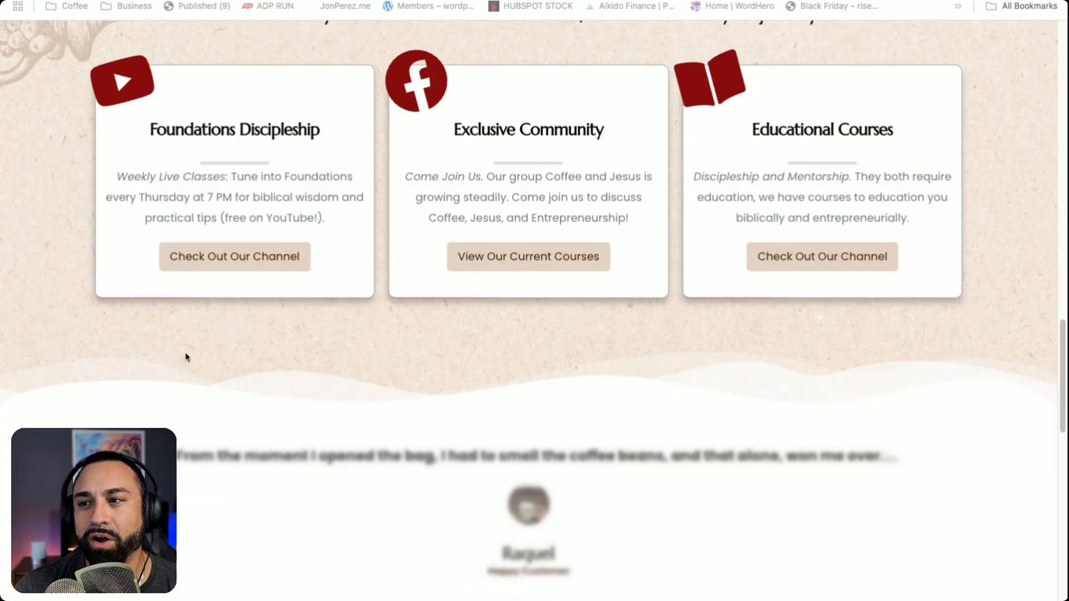
scroll(233, 352, "down", 9)
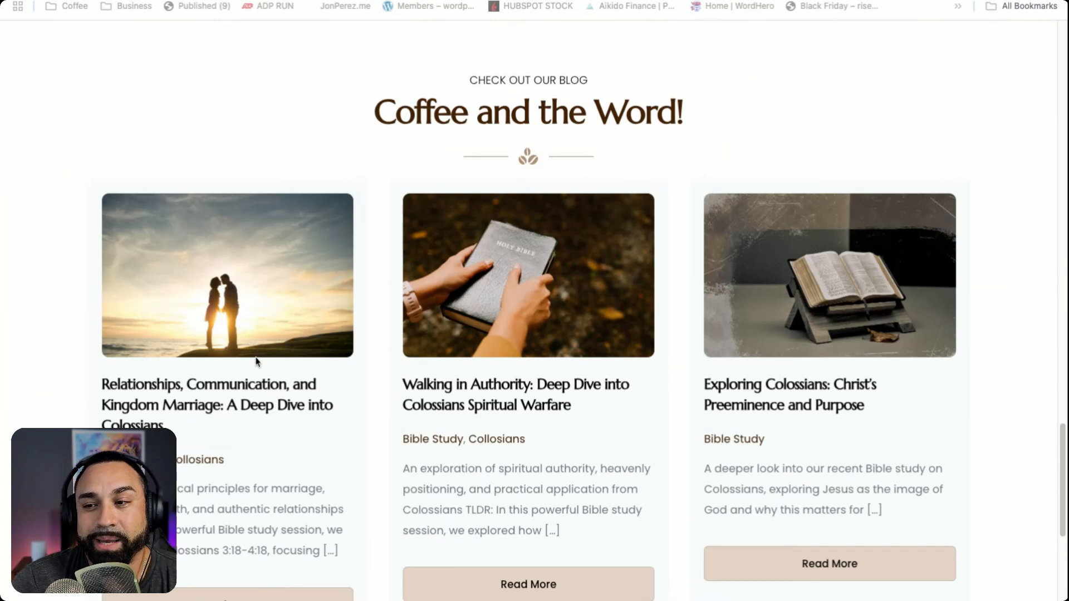
scroll(315, 352, "down", 5)
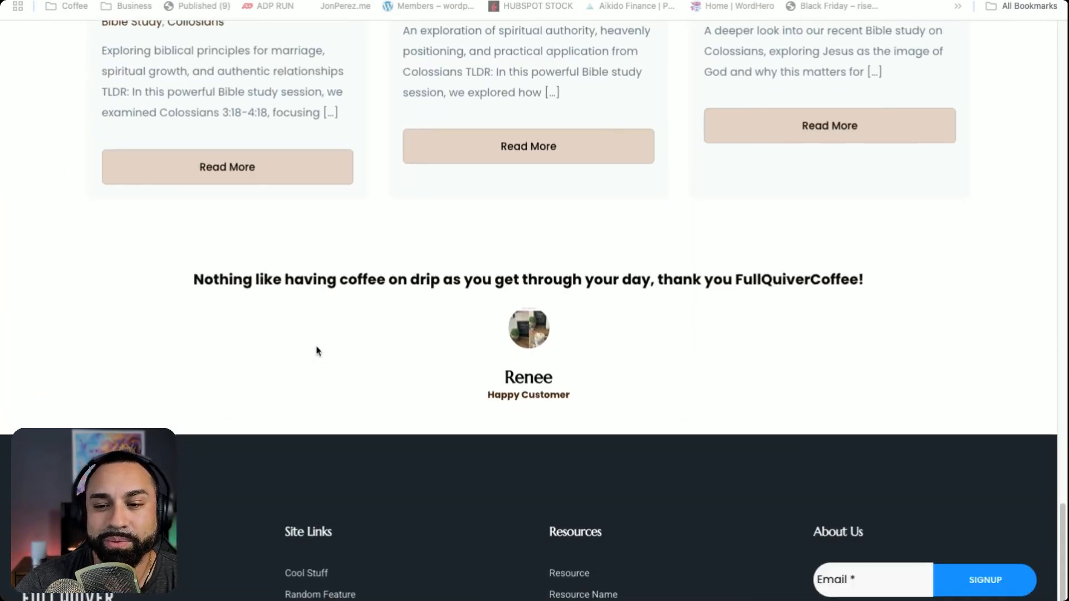
scroll(195, 287, "down", 3)
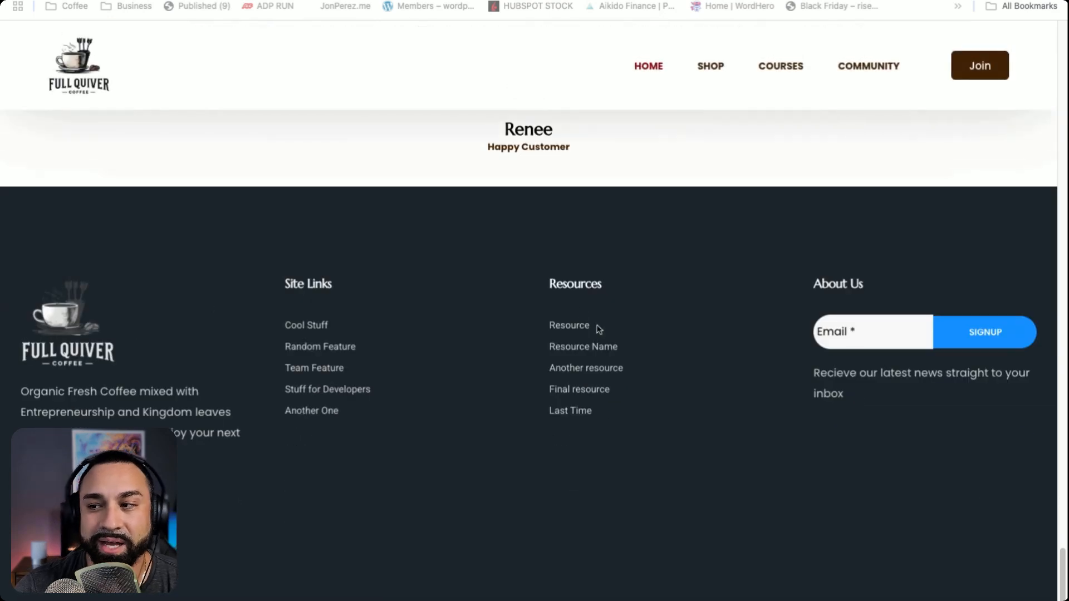
scroll(557, 381, "up", 20)
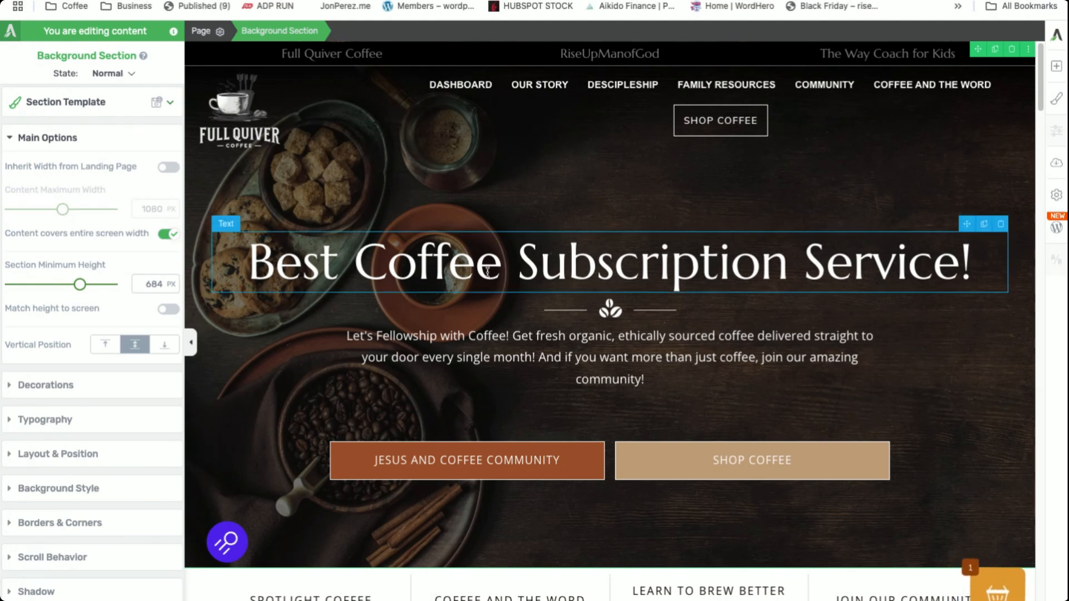
Open the hero headline "Best Coffee Subscription Service!" for text editing and place its formatting toolbar just above the headline.
left_click(486, 272)
left_click_drag(304, 271, 804, 274)
left_click(874, 273)
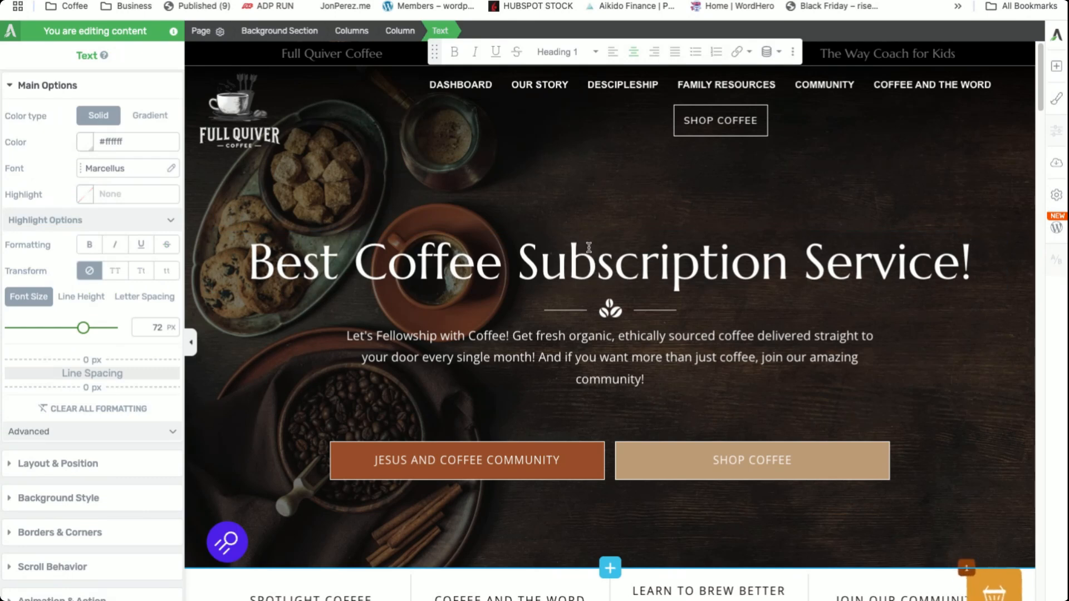
left_click_drag(355, 267, 502, 268)
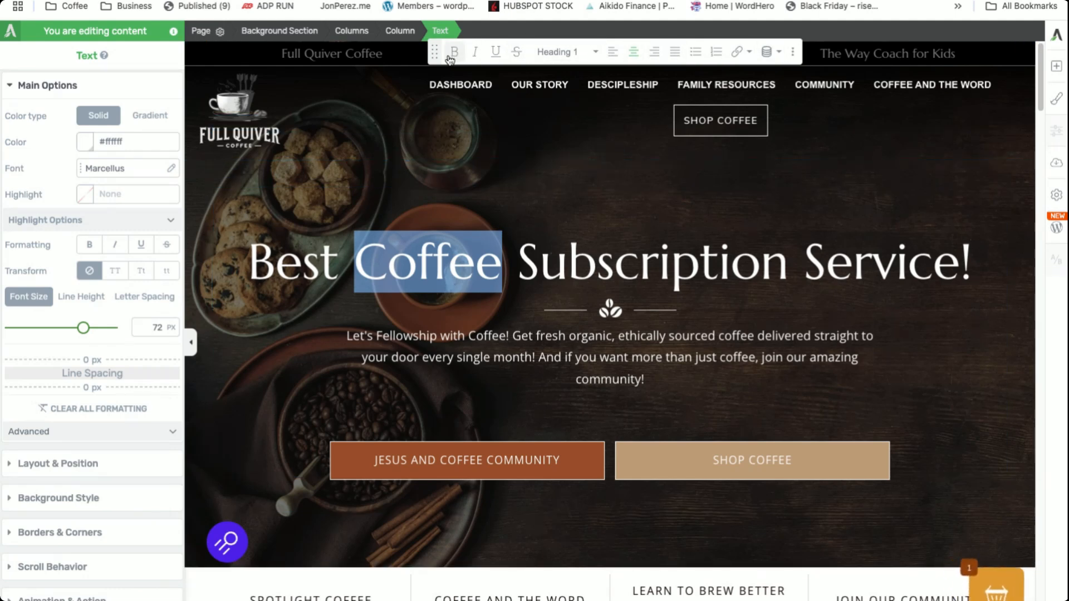
left_click_drag(435, 53, 435, 165)
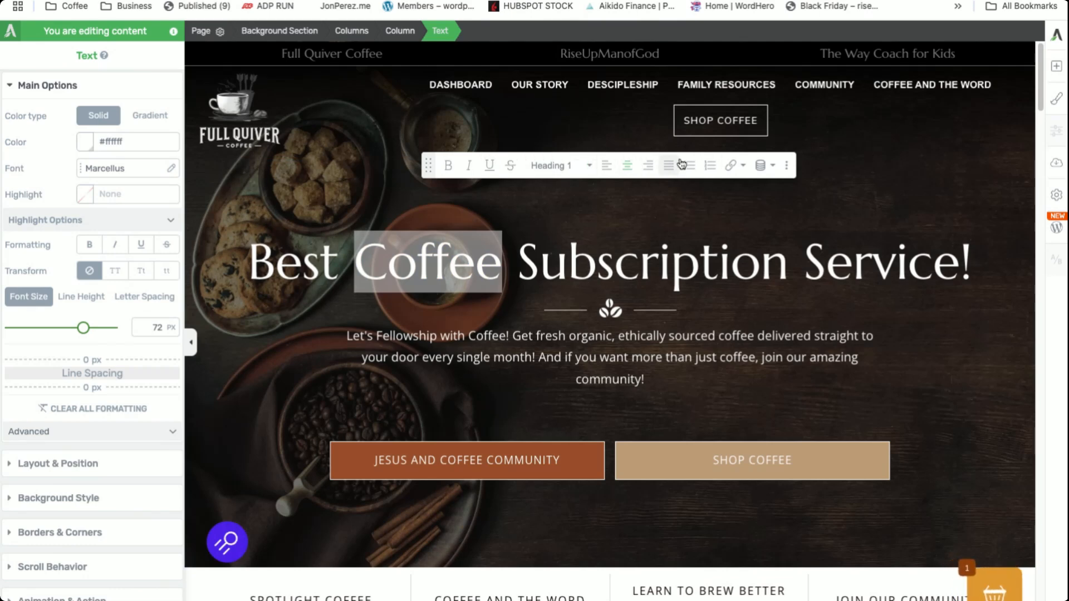
Select the word "Subscription" in the hero headline and view its dynamic text source options.
left_click(568, 266)
left_click(640, 267)
double_click(643, 268)
left_click(760, 166)
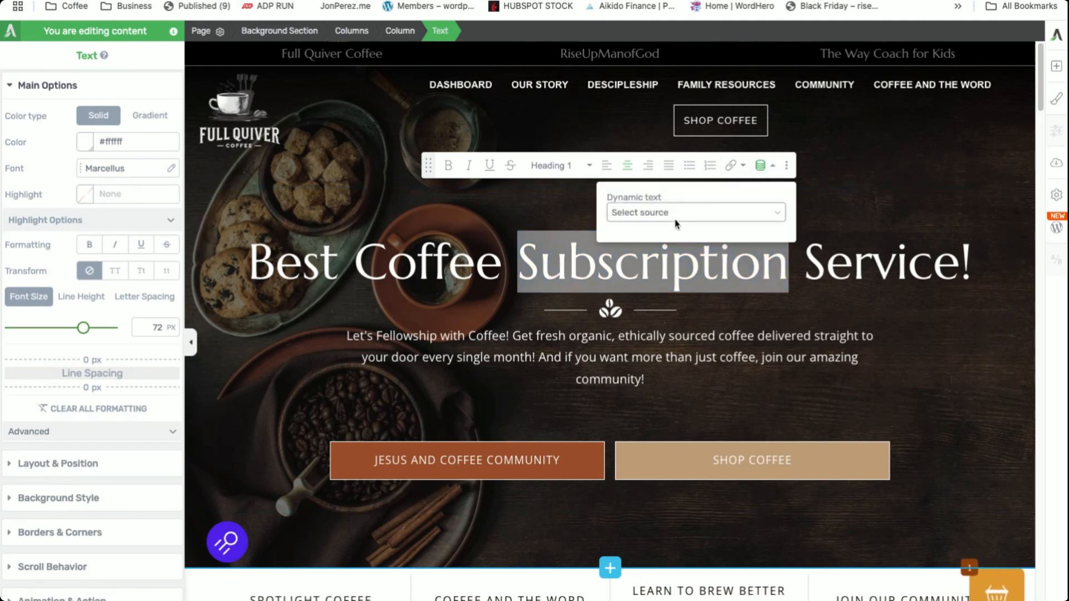
left_click(565, 266)
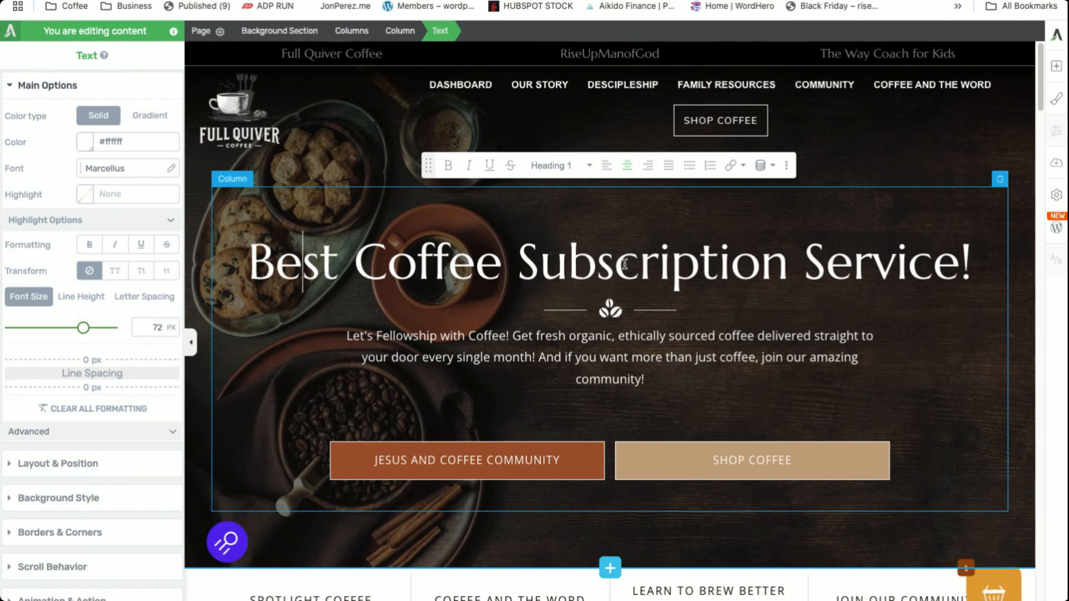
left_click(352, 263)
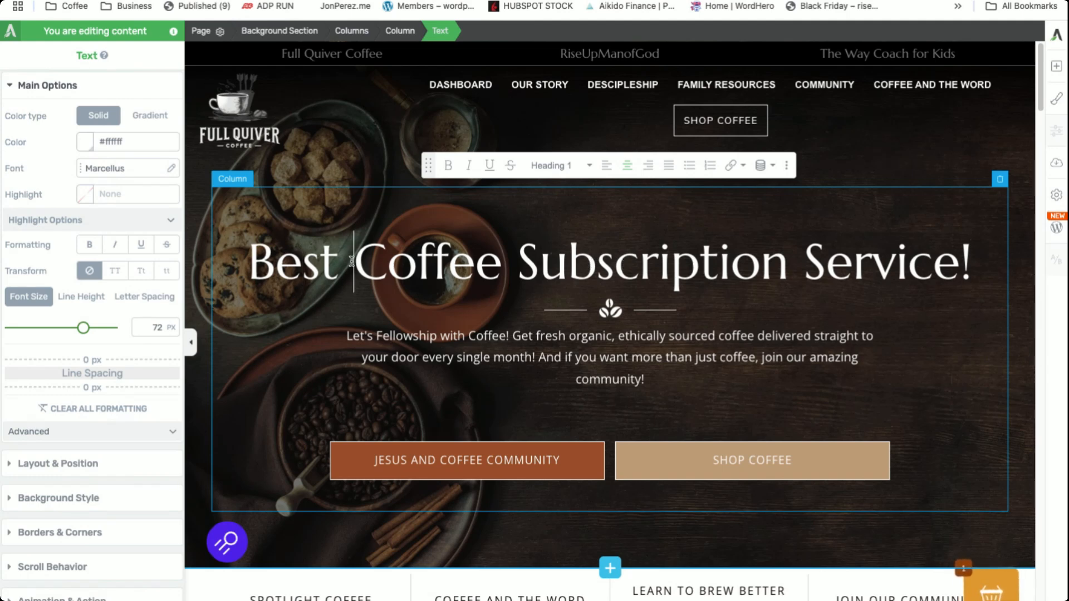
left_click(266, 259)
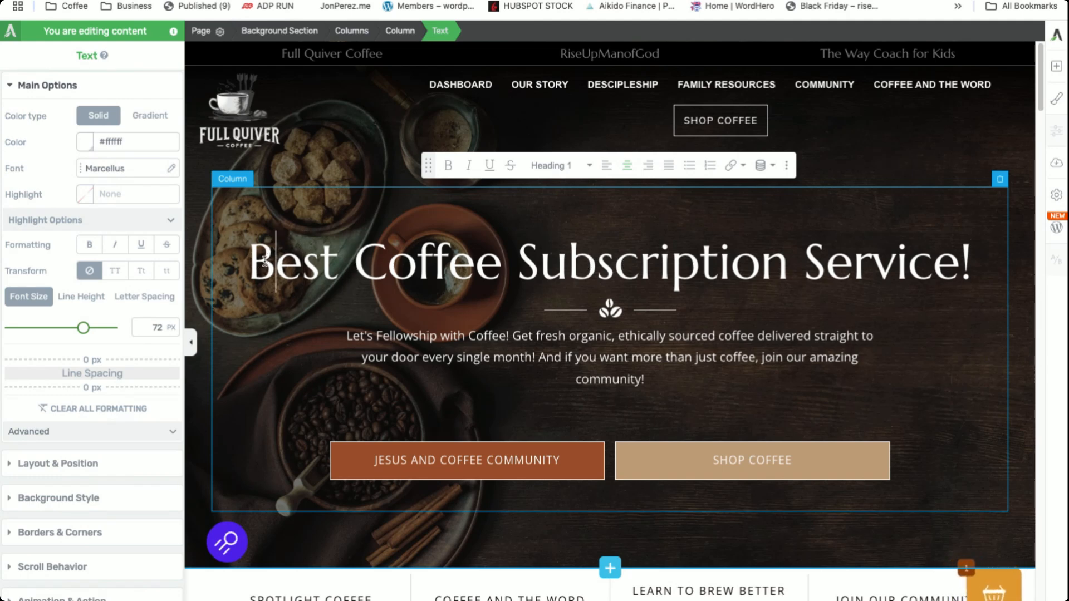
left_click_drag(269, 262, 638, 263)
left_click(639, 263)
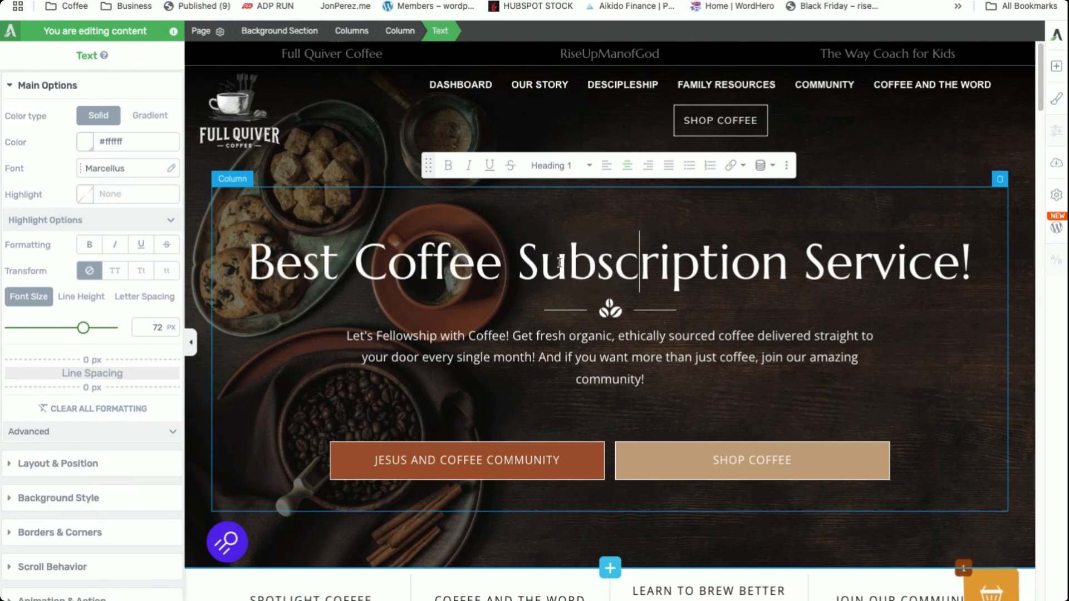
left_click(302, 261)
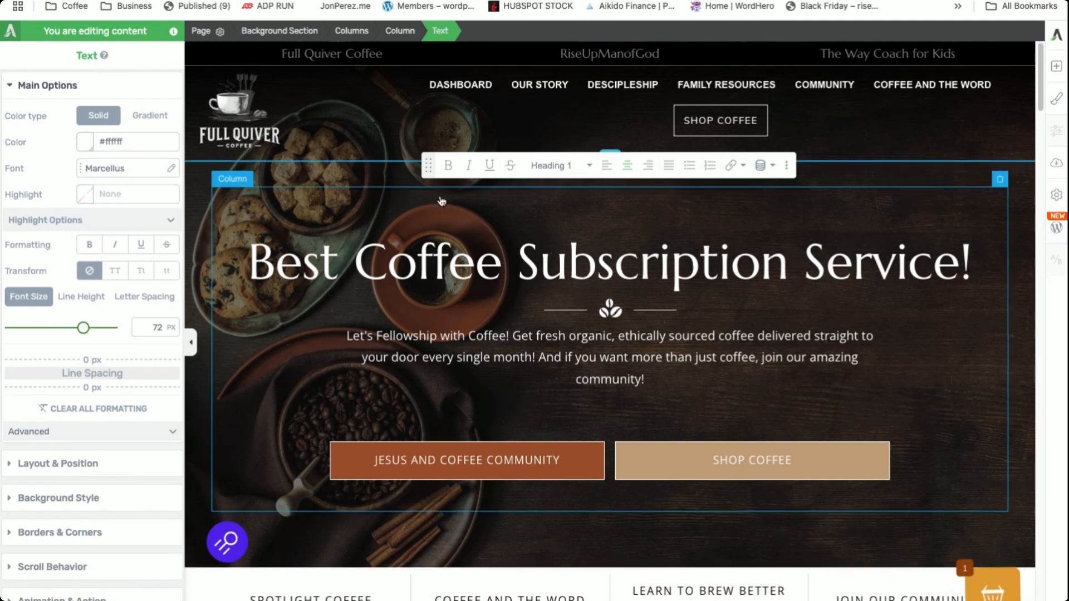
Show the hero headline's Layout & Position settings and look through the remaining setting groups.
left_click(31, 463)
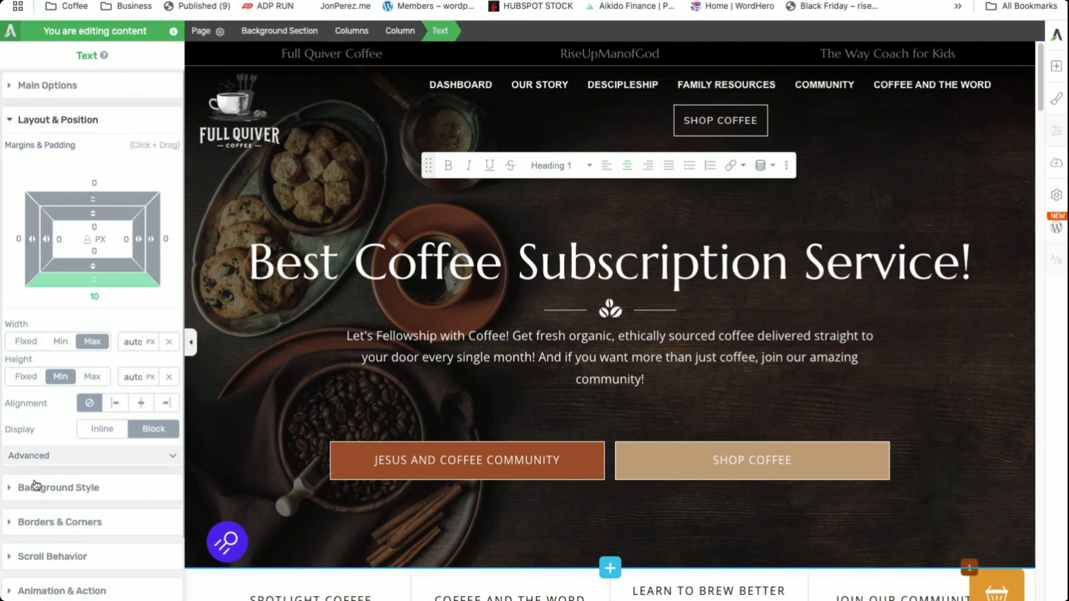
scroll(52, 519, "down", 3)
scroll(59, 546, "down", 1)
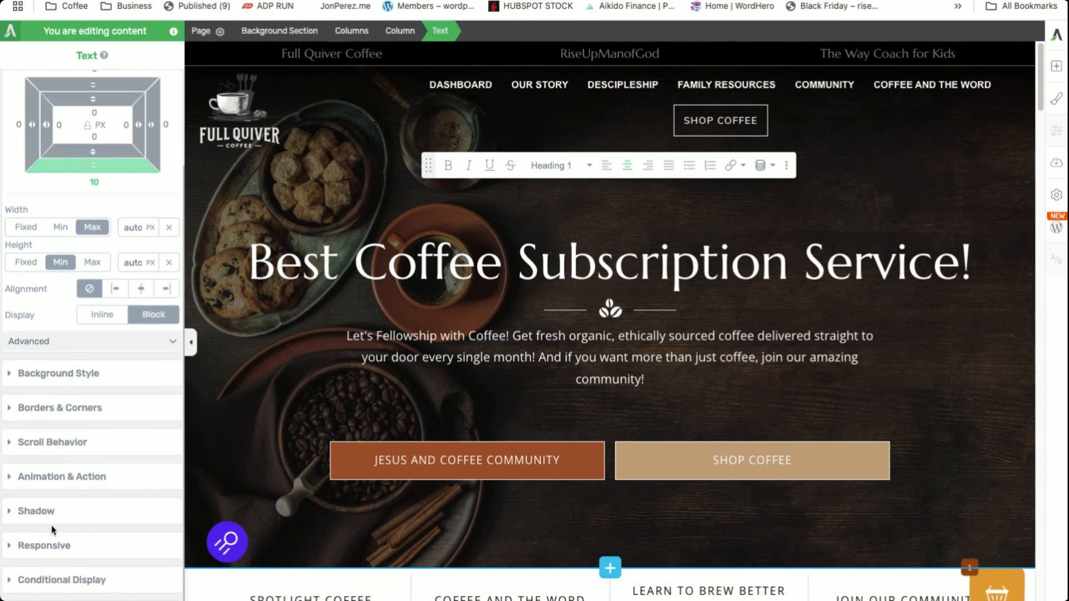
scroll(99, 439, "up", 4)
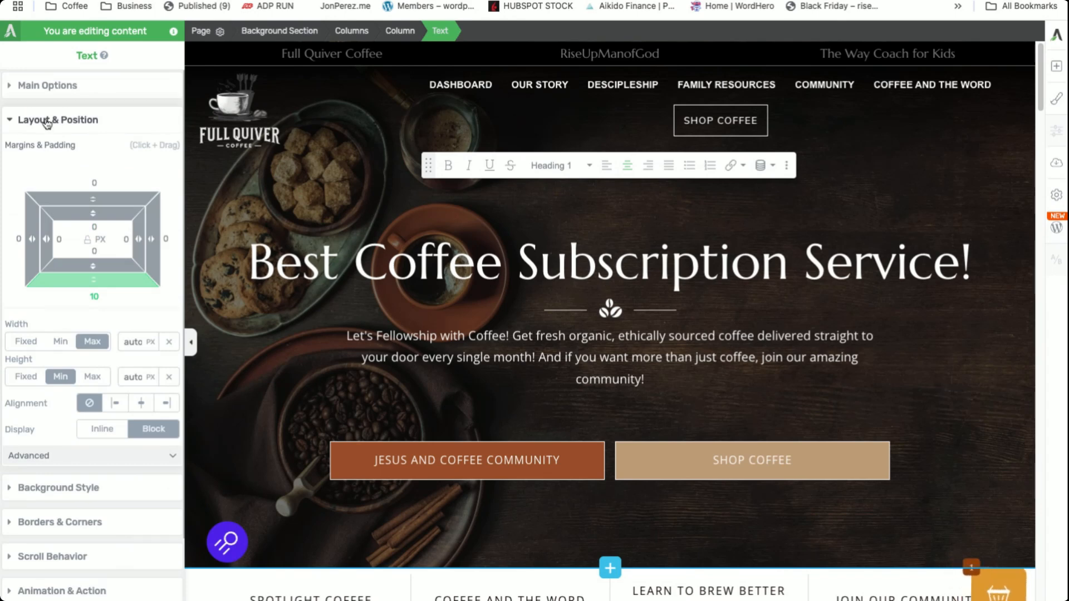
Compare the Layout & Position settings of the hero paragraph and the headline, and view the headline's main options.
left_click(418, 349)
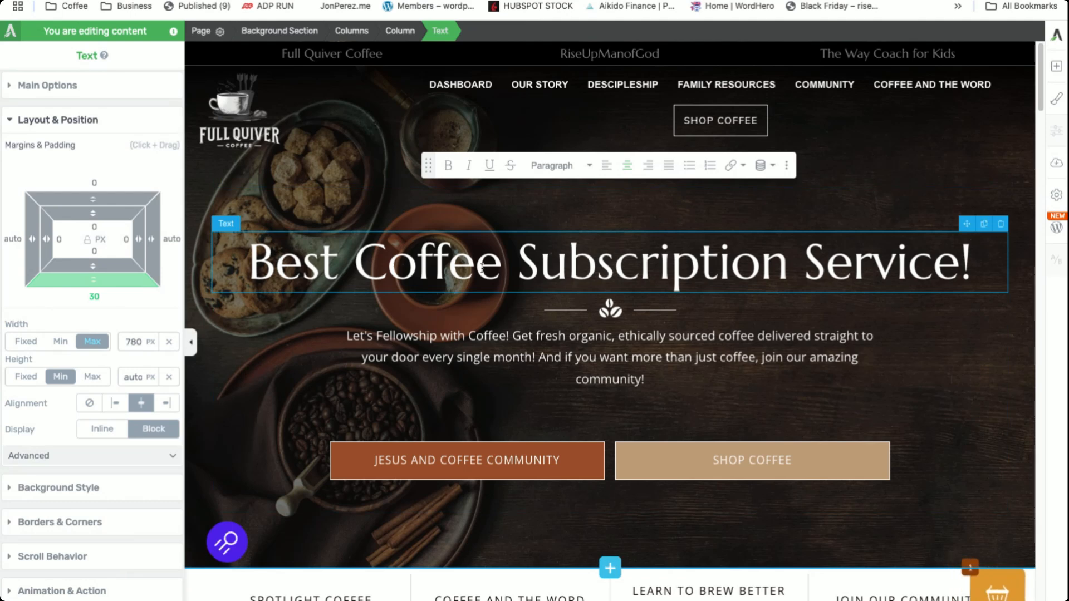
left_click(421, 271)
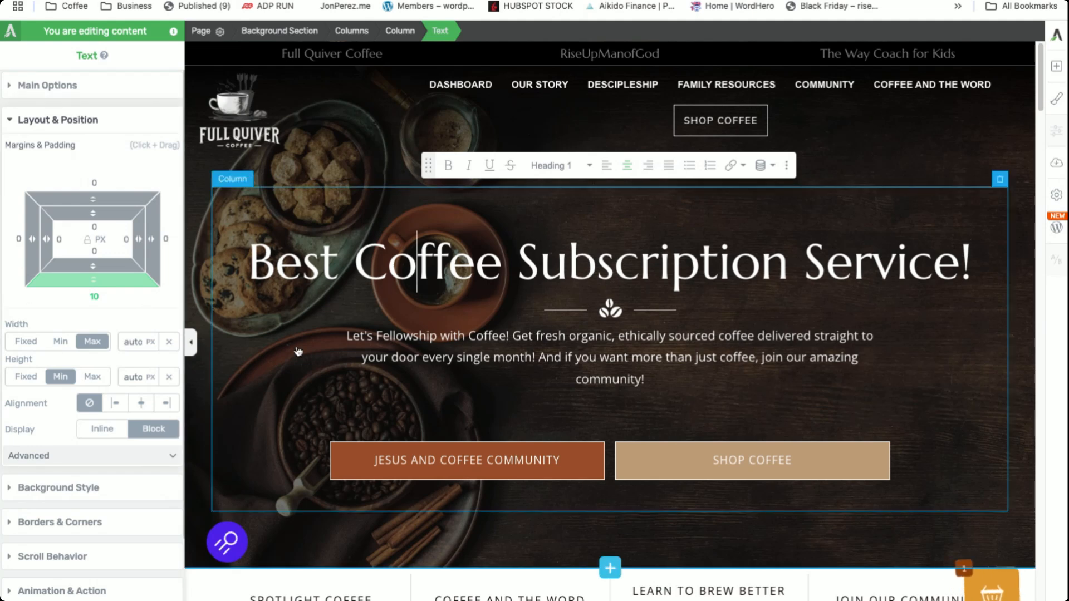
left_click(597, 357)
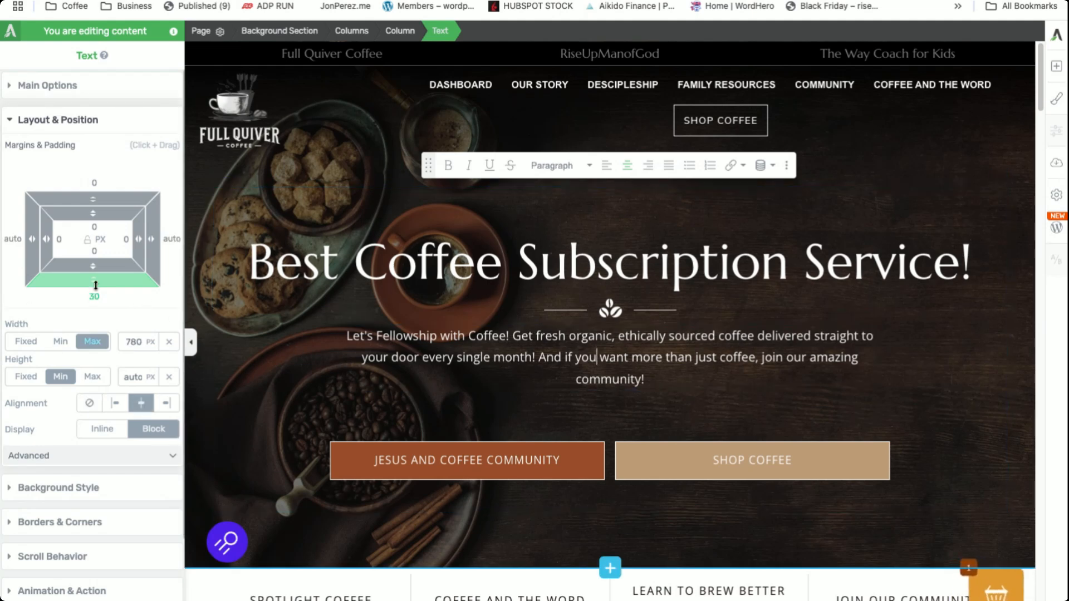
left_click(447, 268)
left_click(69, 84)
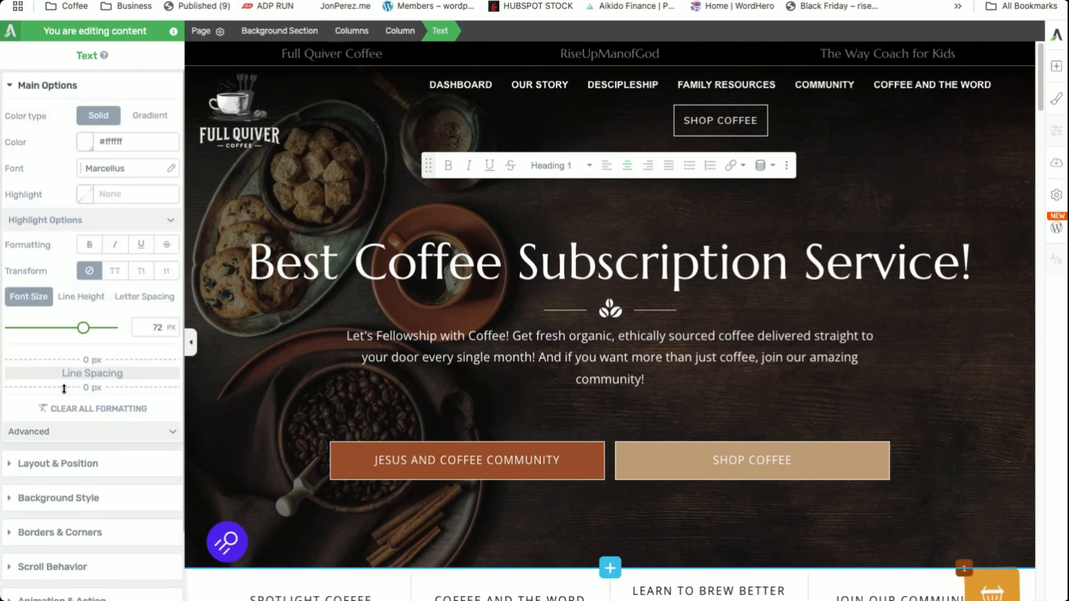
left_click(72, 464)
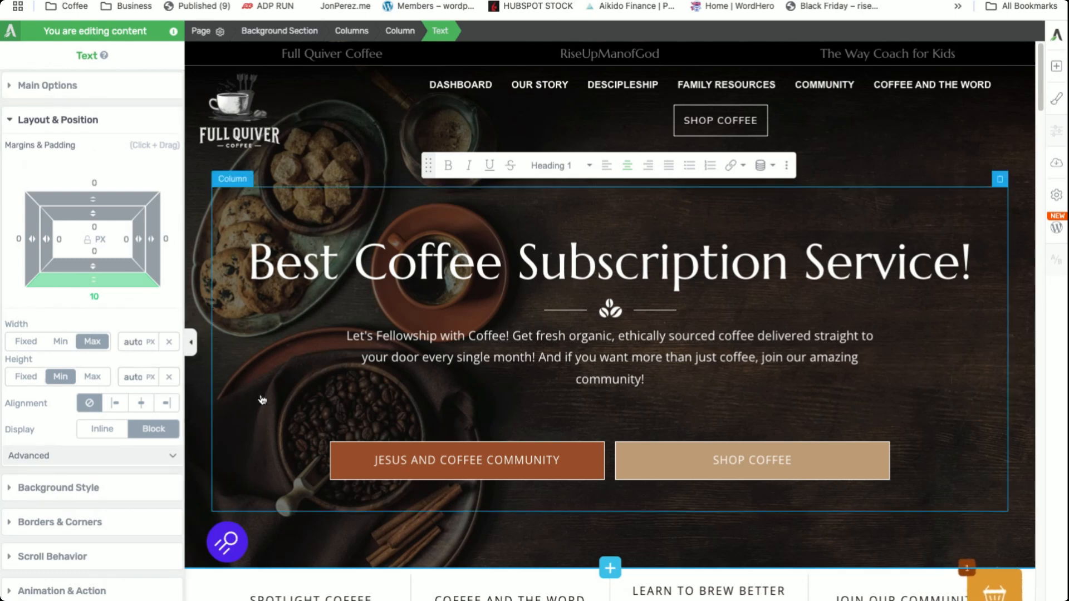
Open the list of elements that can be added and view the page content down to the Featured Coffees products.
scroll(509, 271, "down", 1)
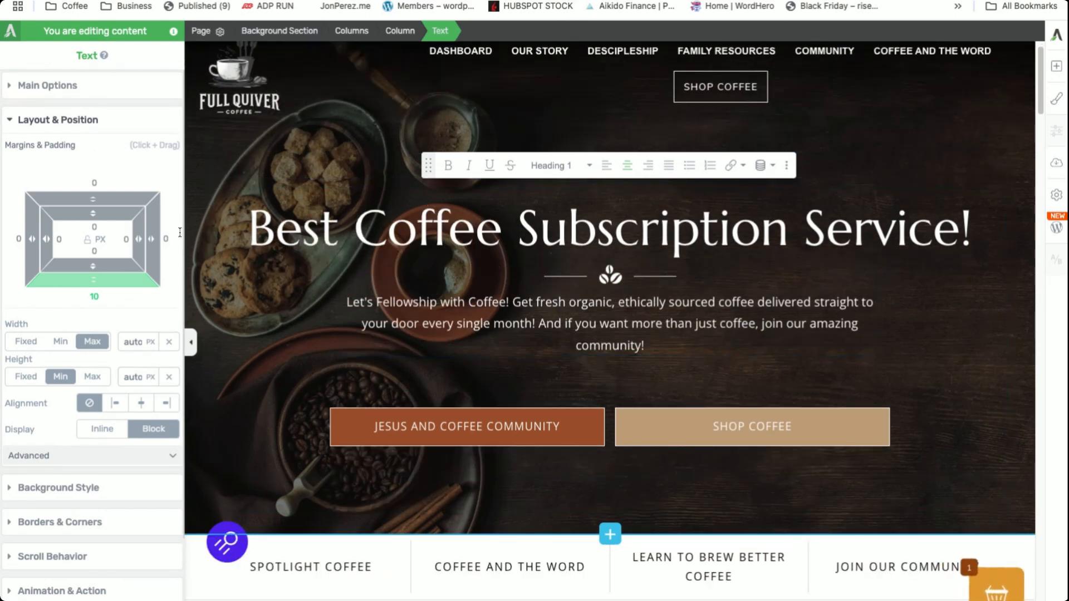
left_click(1057, 67)
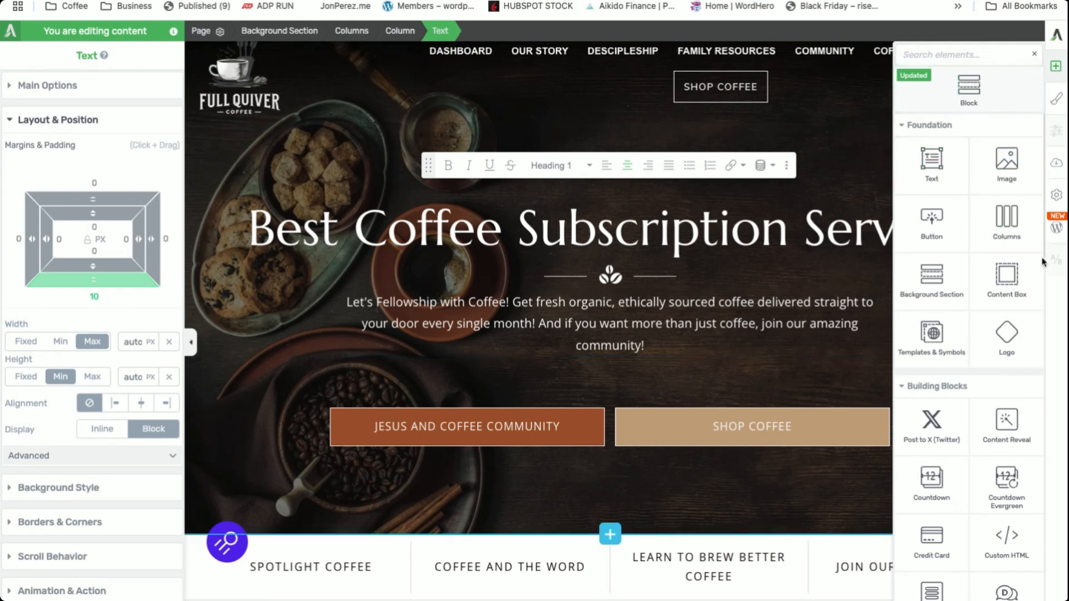
scroll(384, 271, "down", 1)
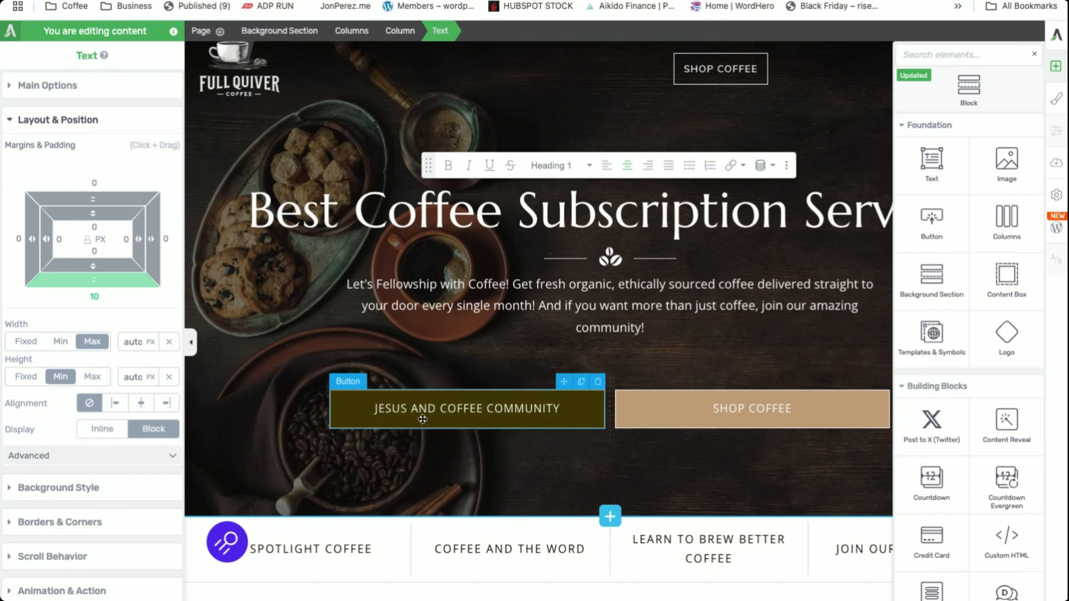
scroll(376, 220, "down", 3)
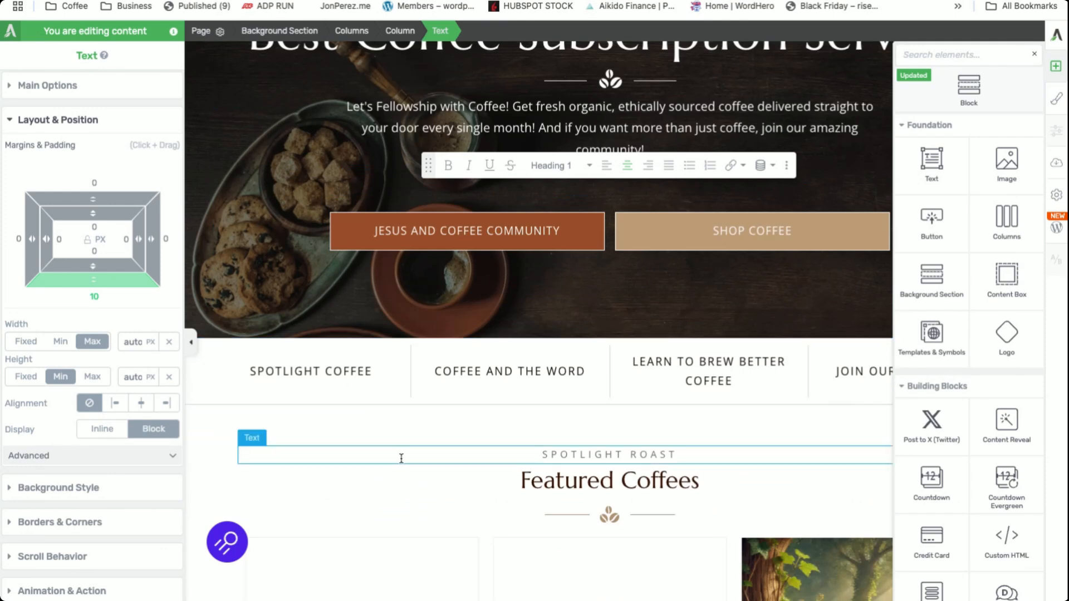
scroll(410, 410, "down", 2)
scroll(463, 356, "down", 4)
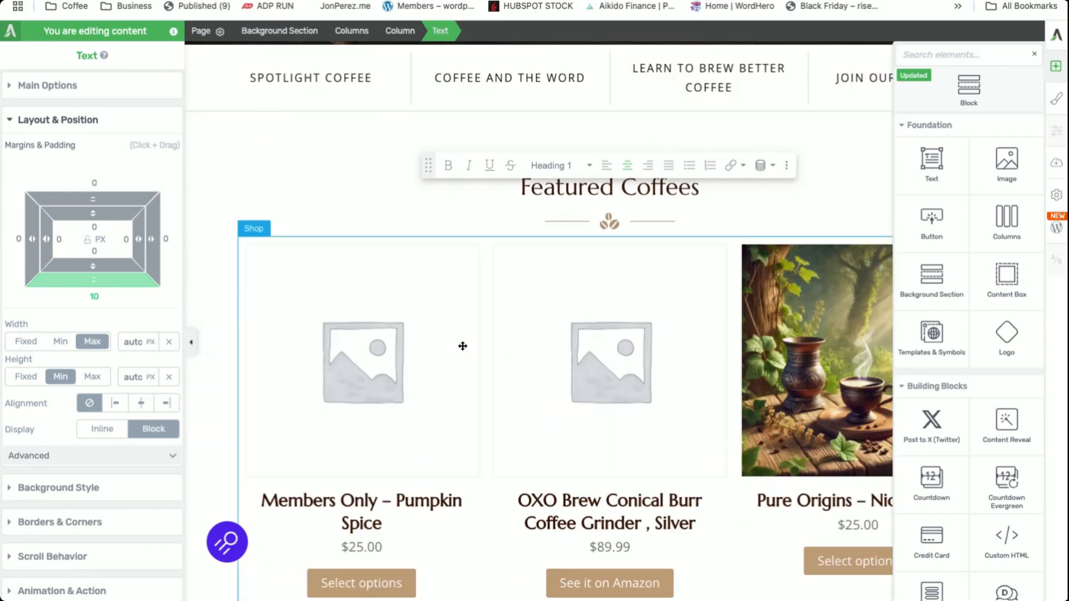
scroll(406, 364, "up", 6)
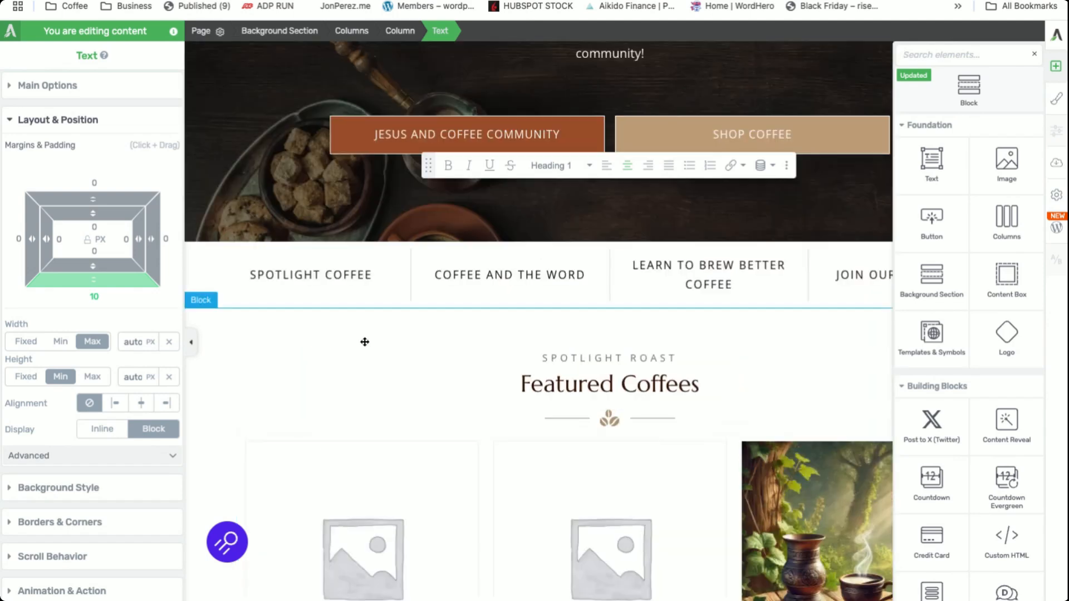
Look through the Foundation, Building Blocks, Integrations and WooCommerce element groups, leaving only Foundation expanded.
left_click(9, 123)
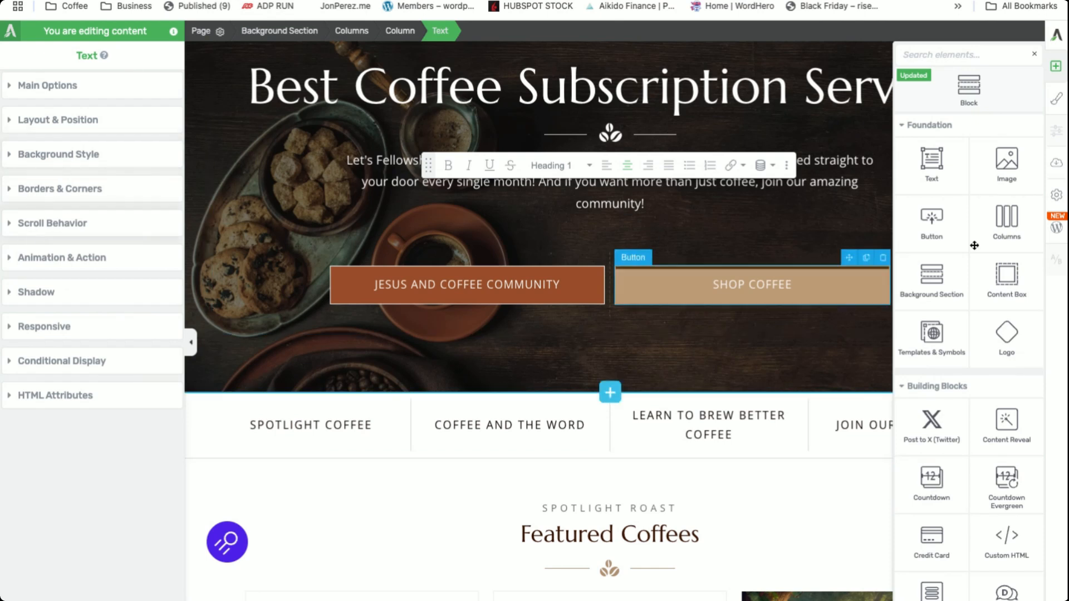
left_click(923, 127)
left_click(925, 156)
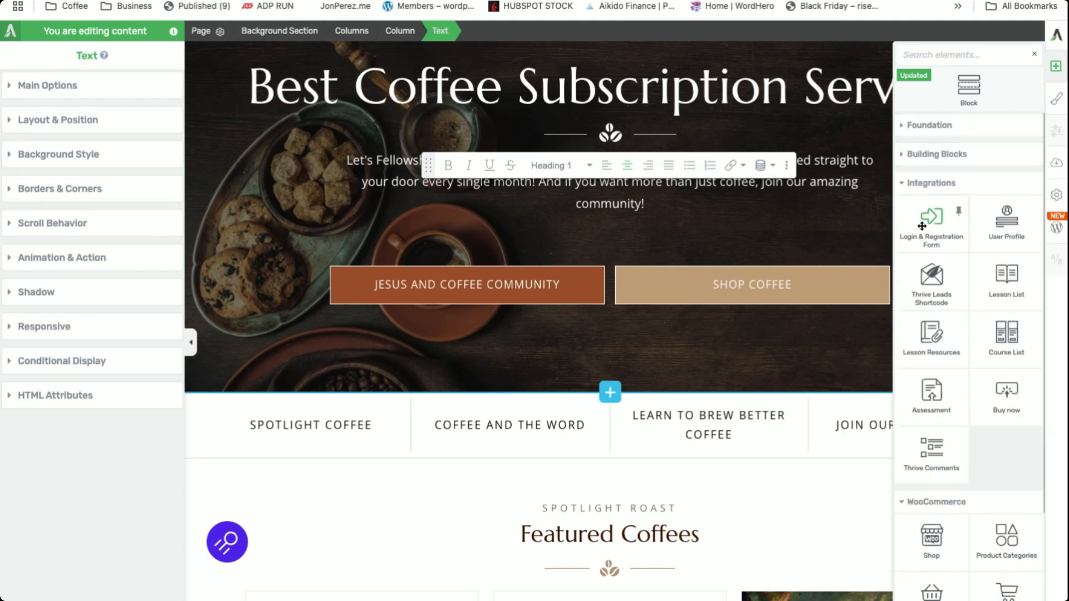
left_click(928, 183)
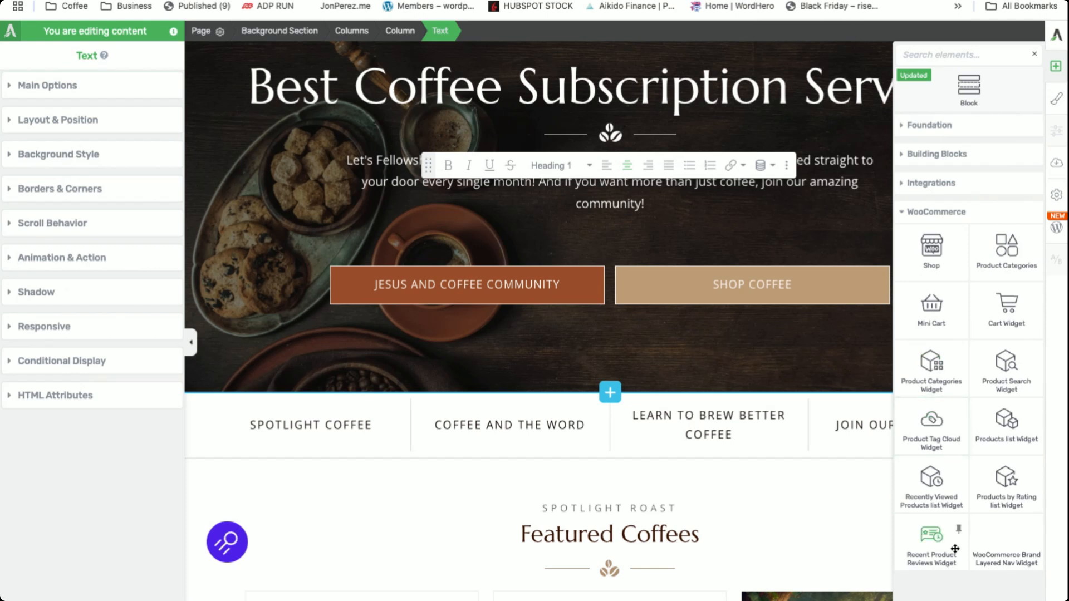
left_click(930, 212)
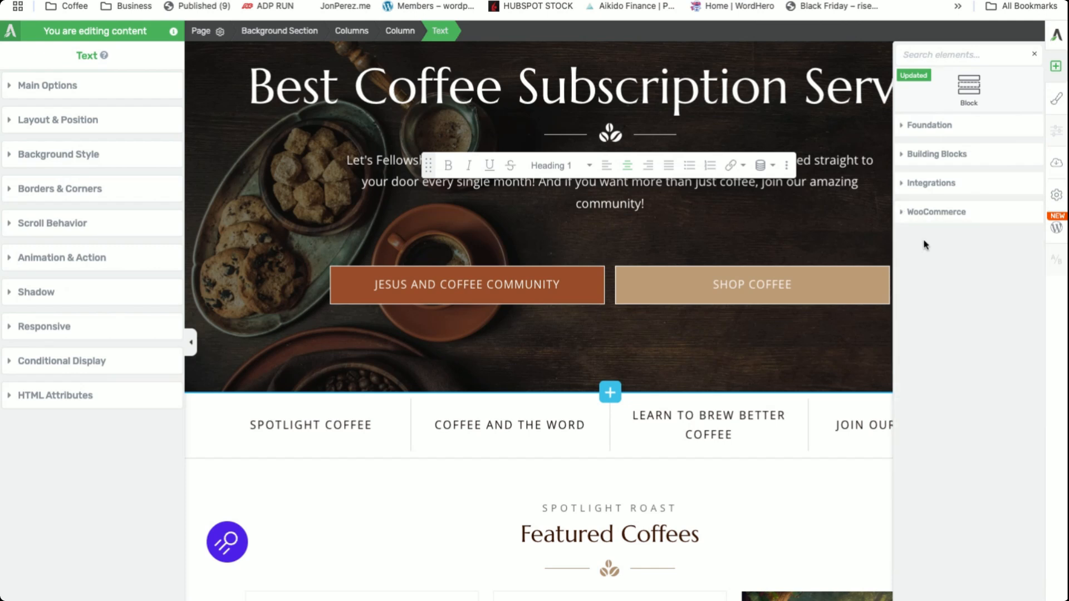
left_click(931, 125)
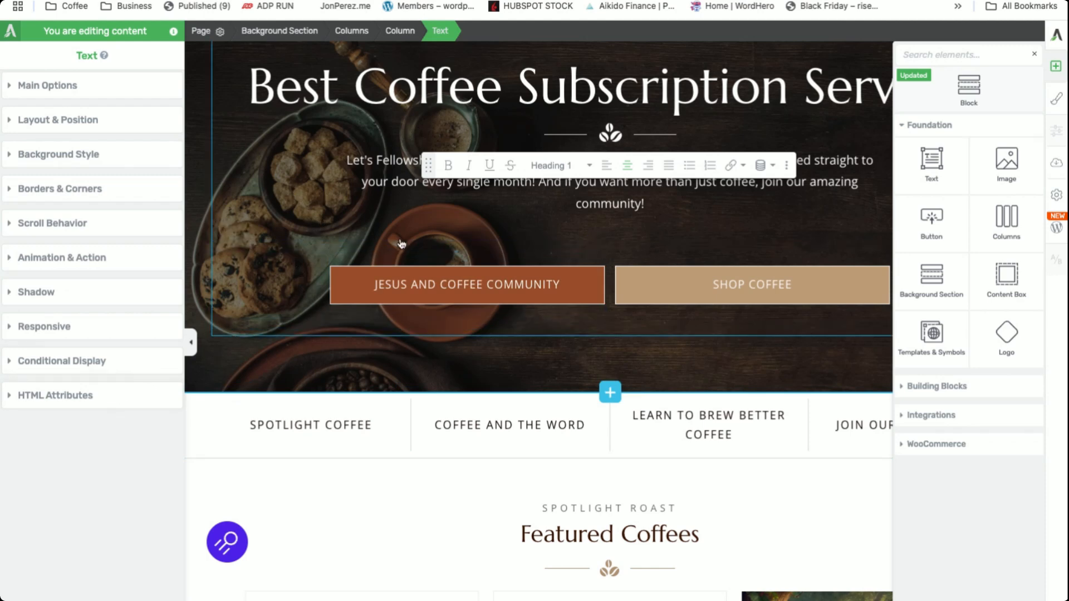
scroll(401, 240, "up", 4)
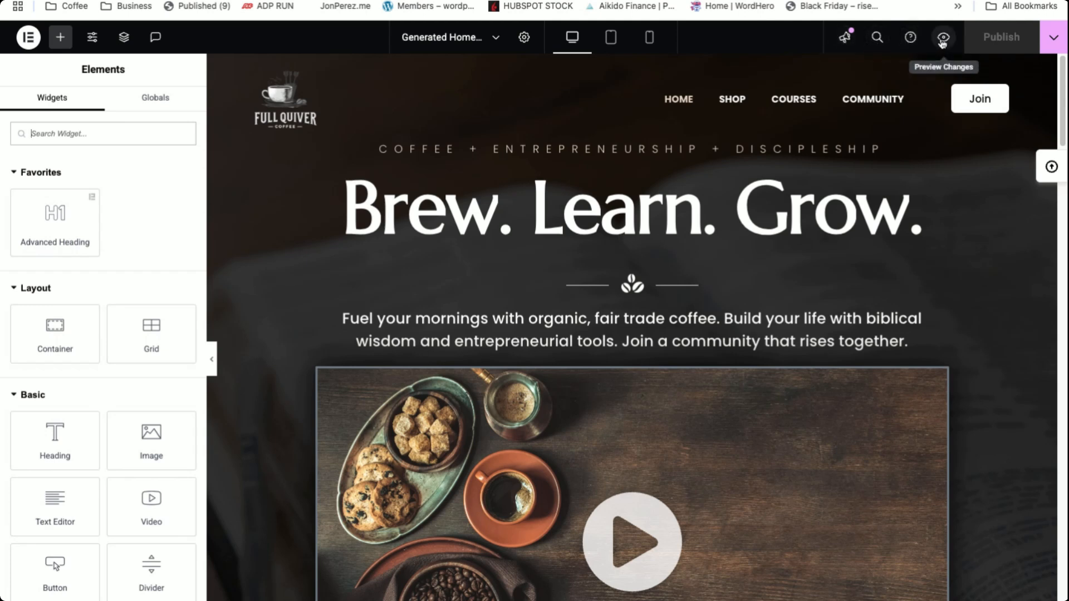
Switch to the Elementor page, view its additional publishing options, and try selecting words directly in the "Brew. Learn. Grow." heading.
left_click(1052, 41)
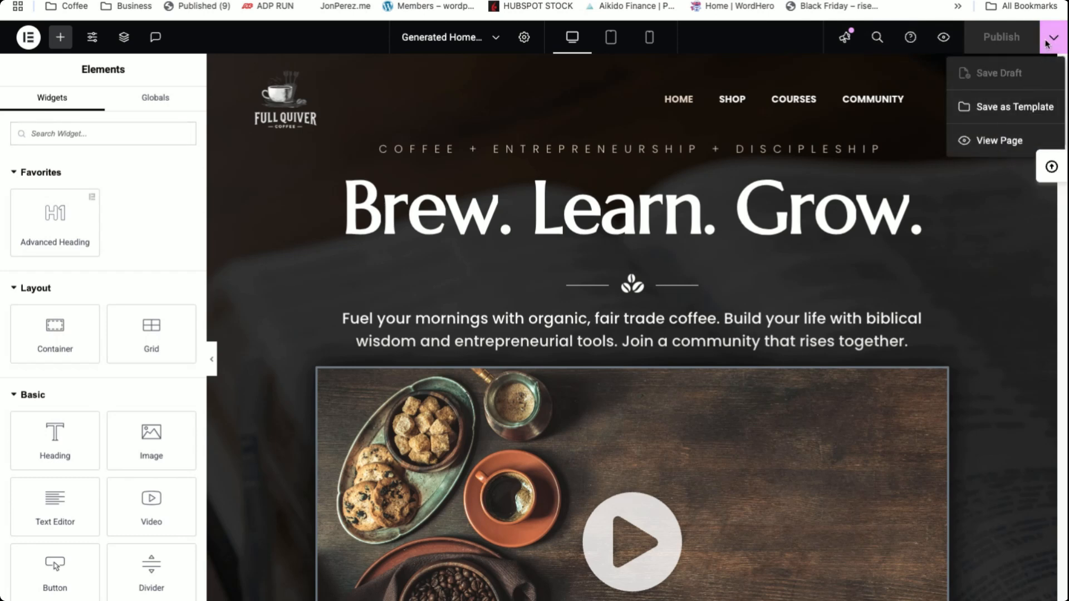
left_click(1046, 45)
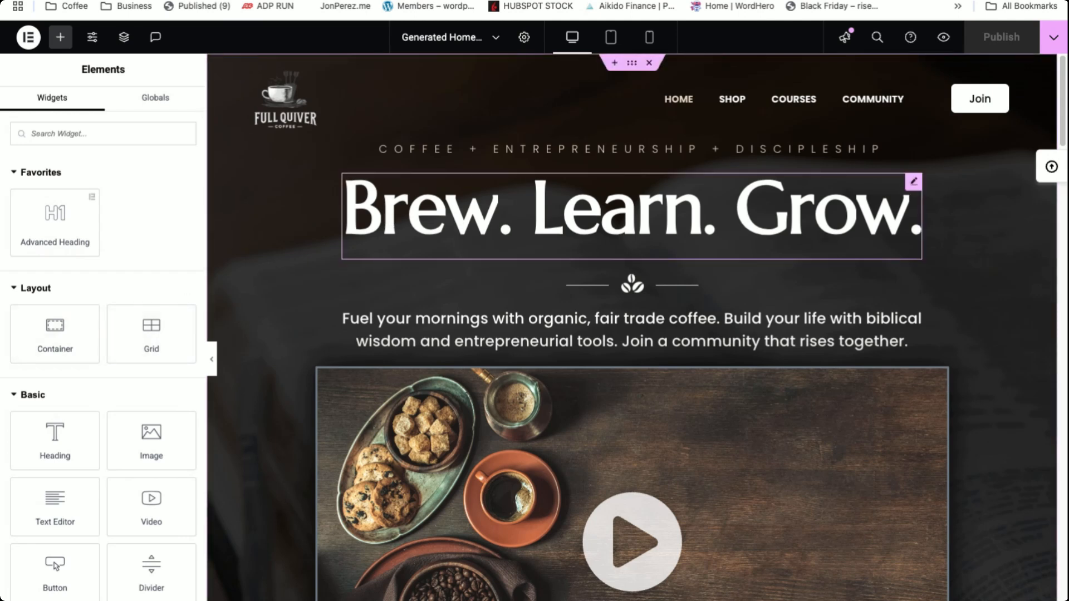
left_click(367, 219)
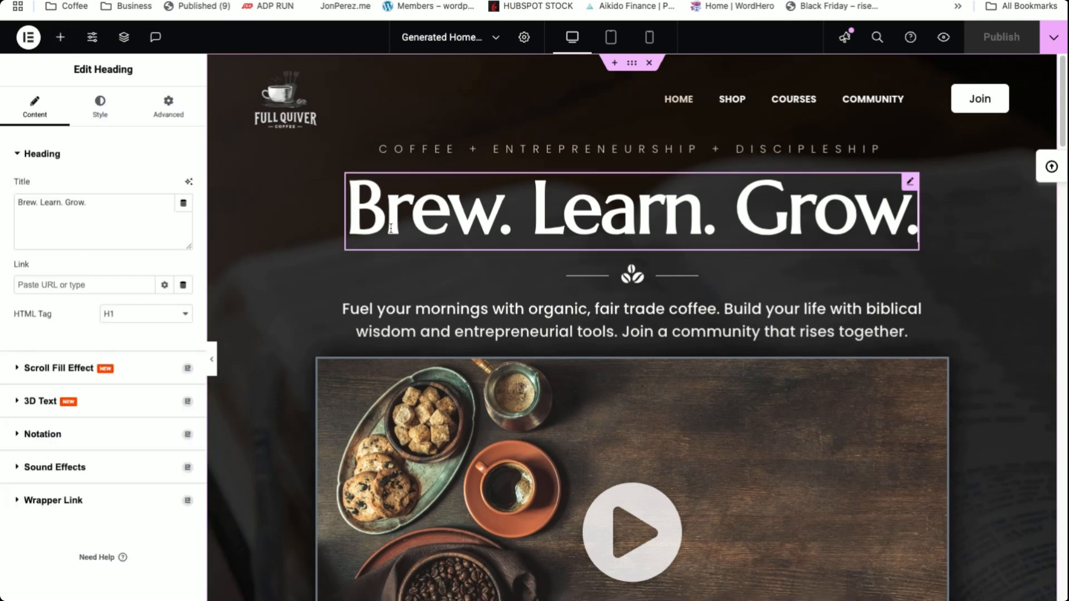
left_click_drag(509, 224, 530, 219)
double_click(617, 221)
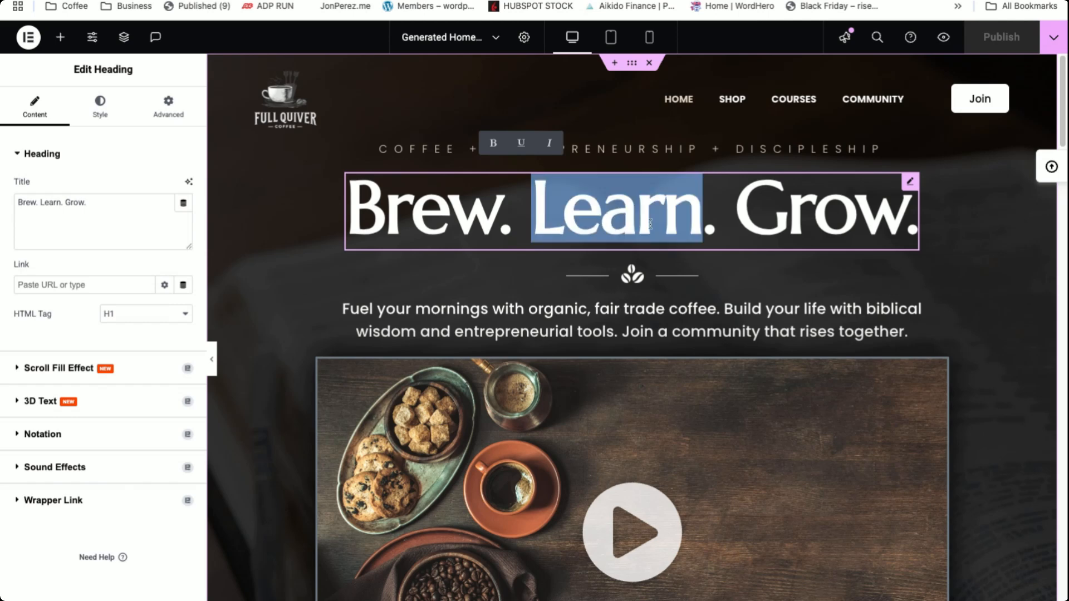
left_click(660, 218)
left_click(514, 215)
left_click_drag(438, 214, 550, 214)
left_click_drag(702, 217, 600, 219)
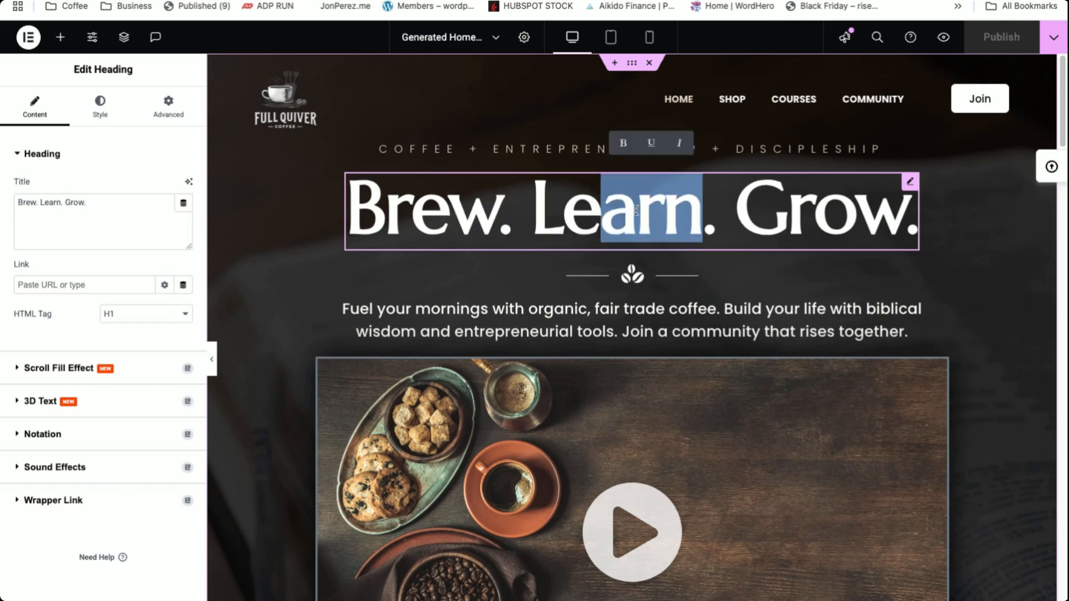
left_click(600, 208)
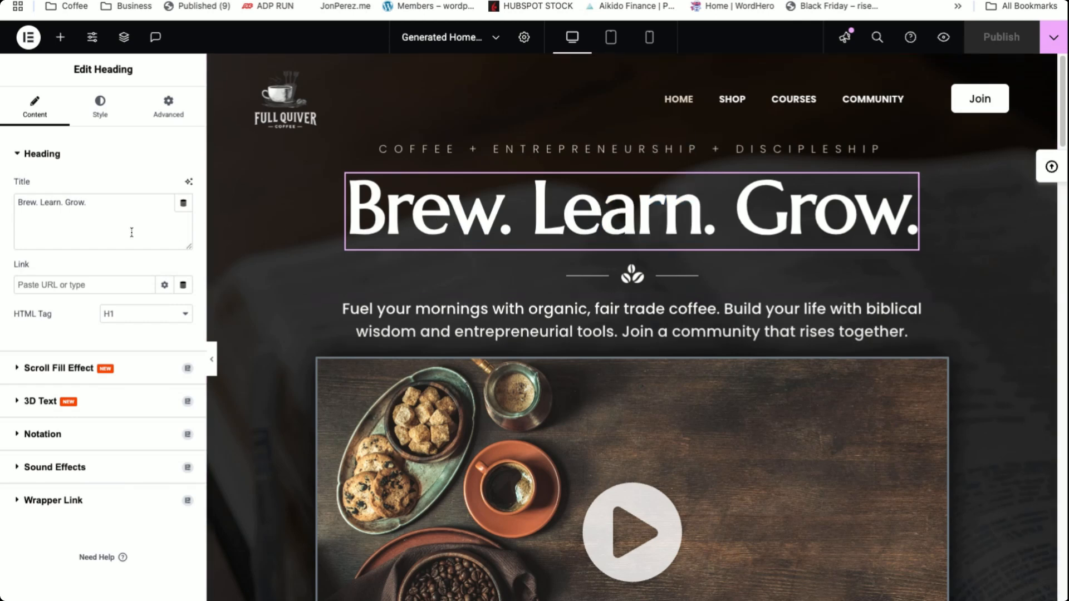
Compare selecting the "Brew. Learn. Grow." text in the heading's Title field with selecting it directly on the page.
left_click(97, 209)
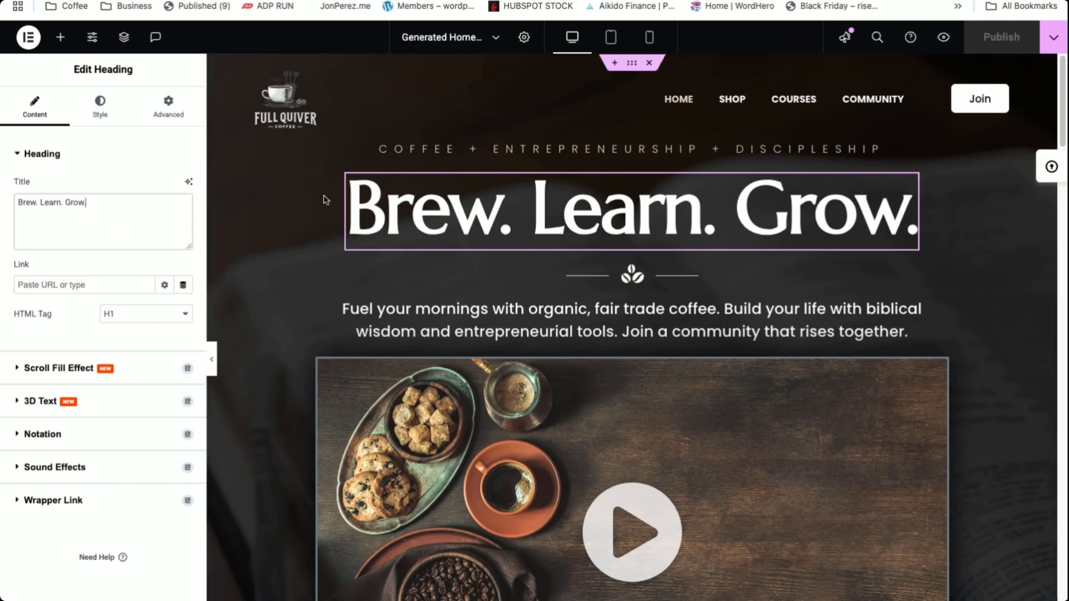
left_click(417, 229)
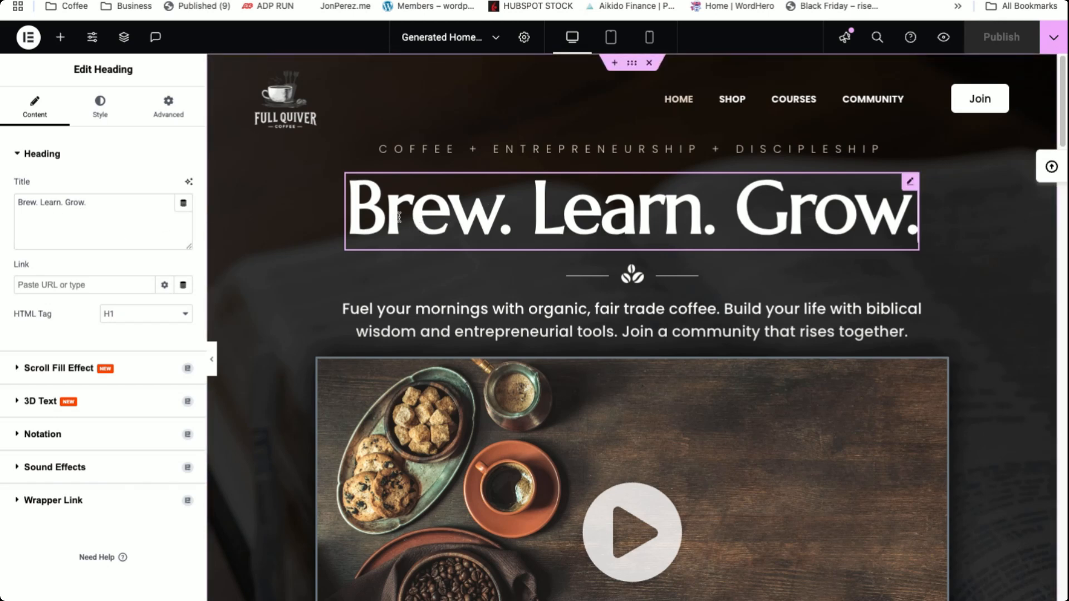
left_click(524, 230)
scroll(448, 192, "down", 1)
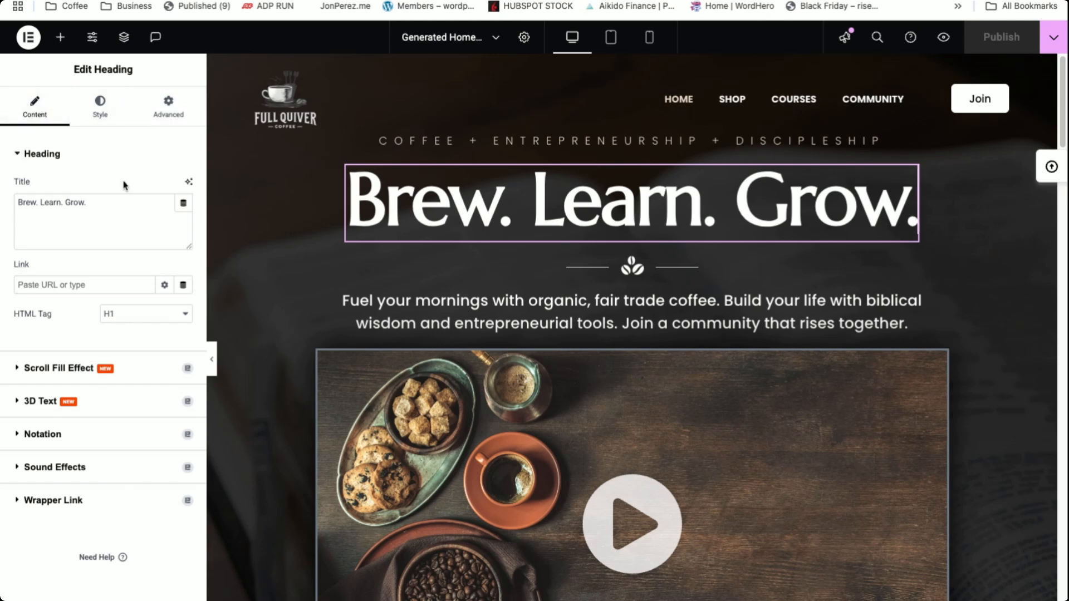
left_click_drag(497, 206, 814, 205)
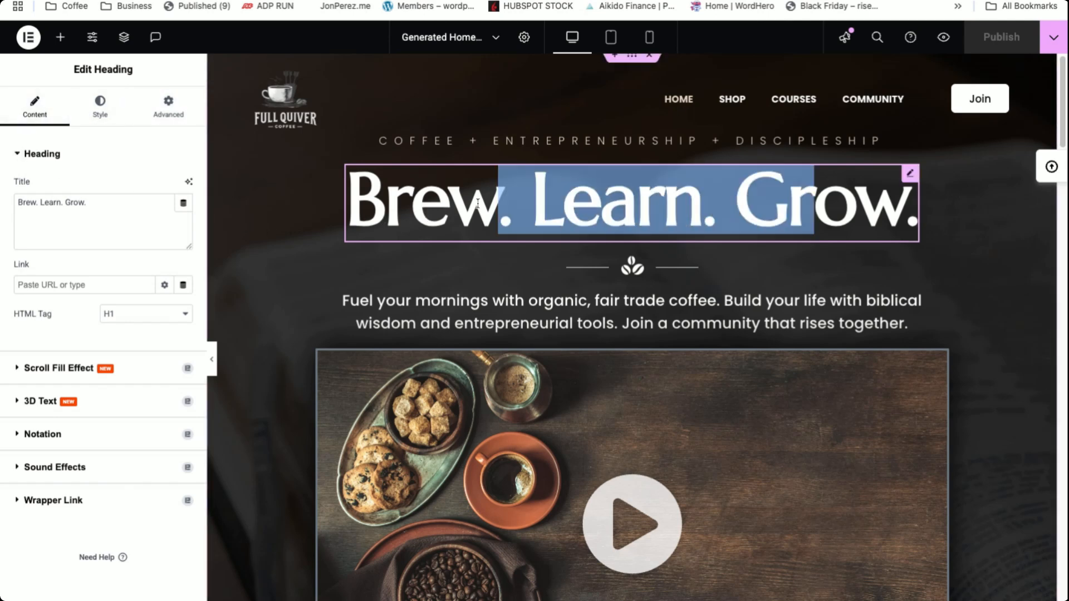
left_click(600, 213)
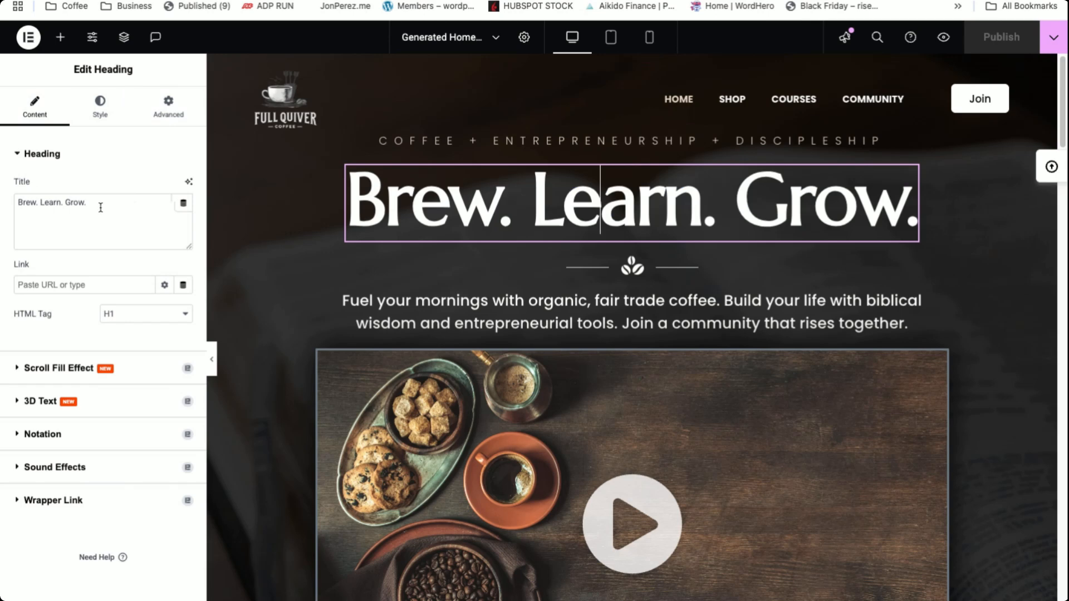
left_click_drag(97, 203, 37, 203)
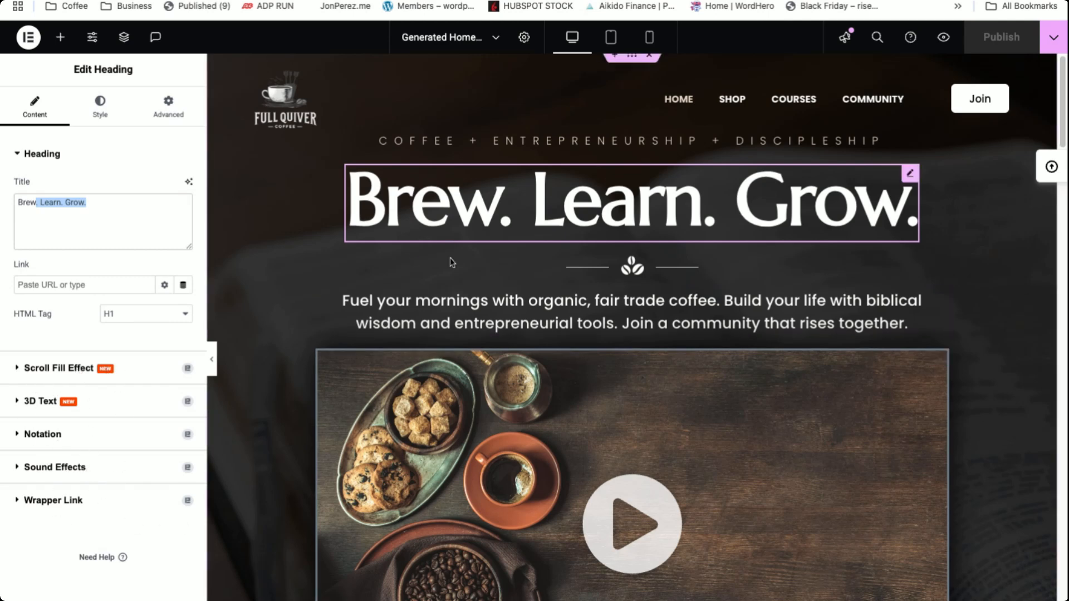
Select the text of the paragraph above the hero video and view its typography settings.
left_click(459, 310)
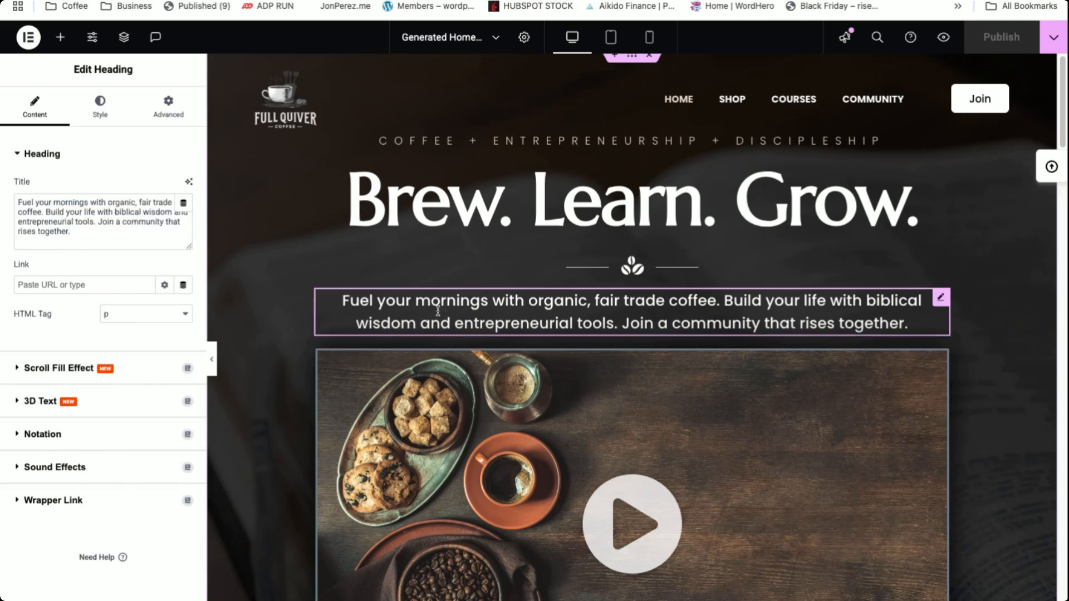
left_click_drag(363, 301, 896, 323)
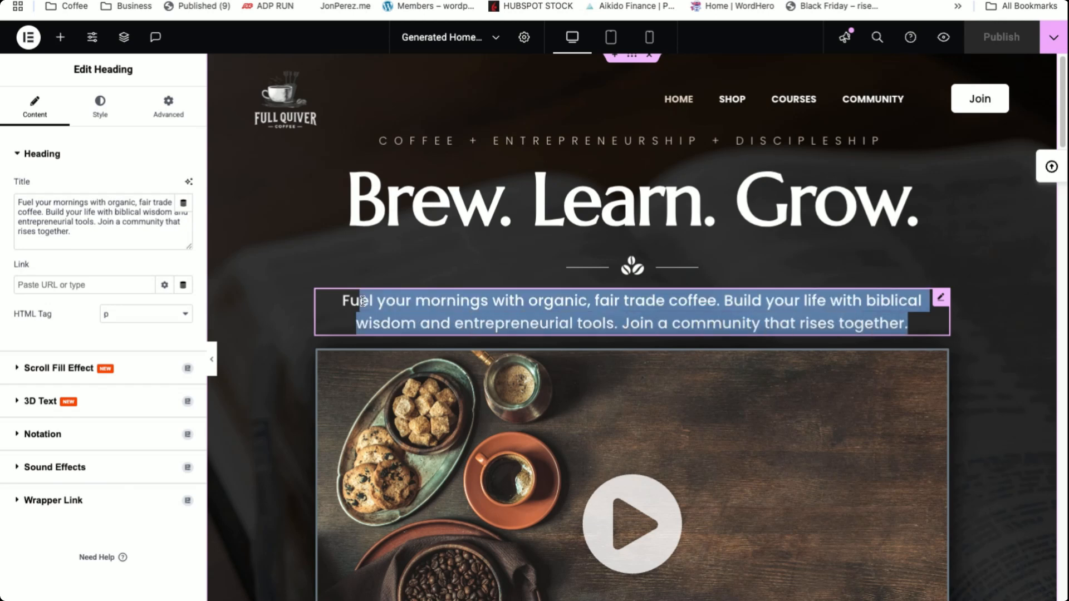
left_click(99, 113)
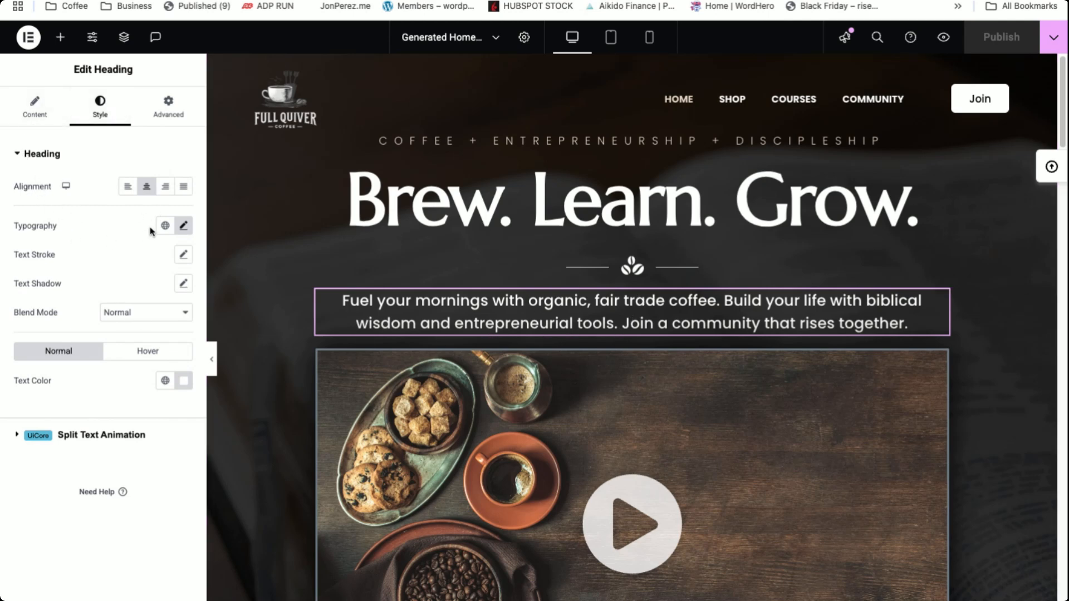
left_click(184, 227)
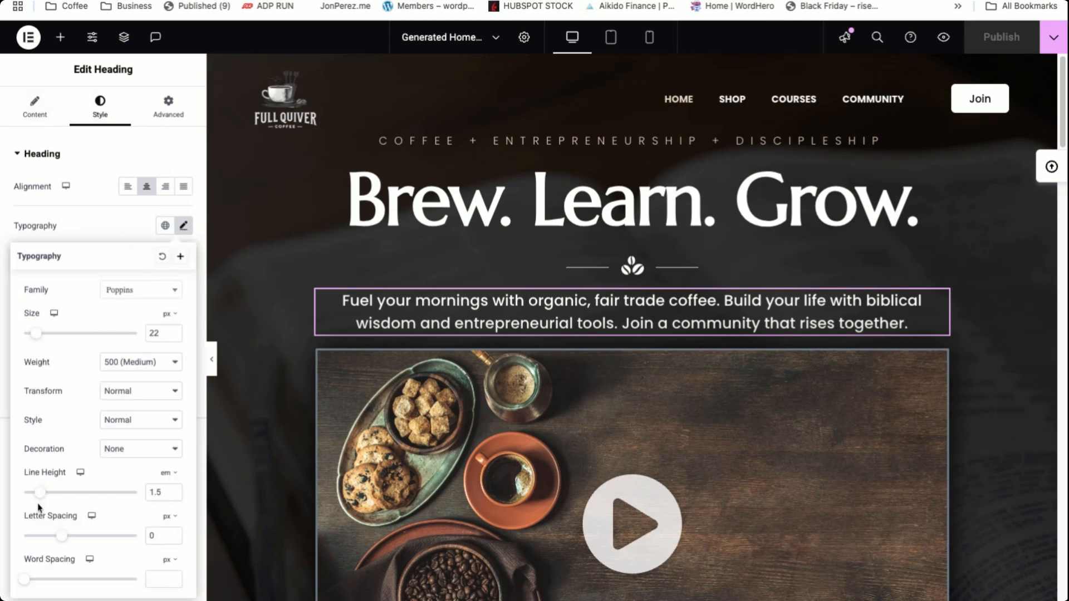
key("Escape")
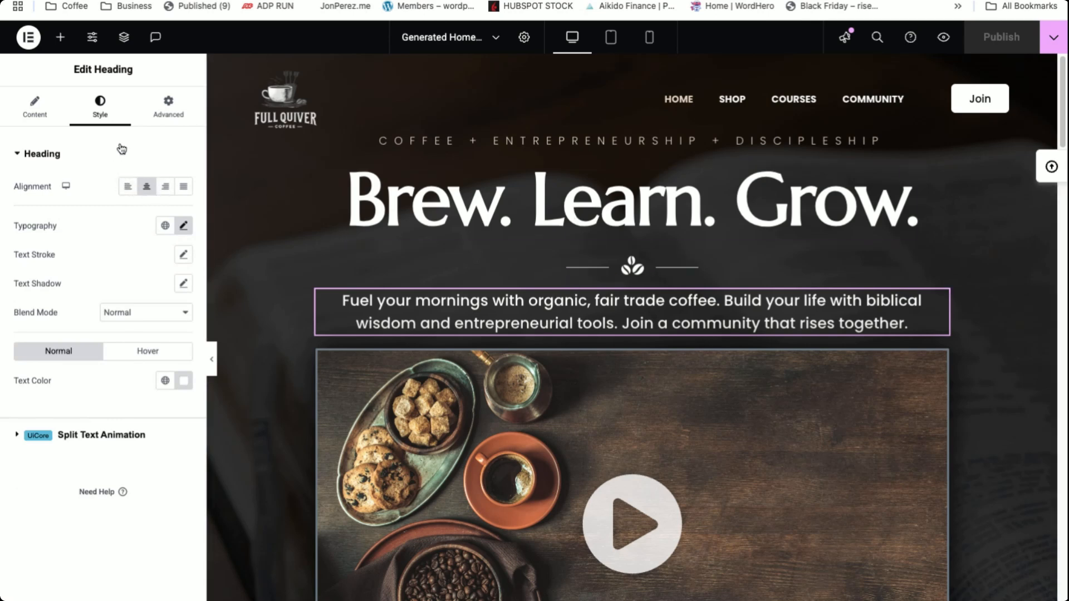
Look over the hero paragraph's content and style setting groups, collapsing the Heading group in each.
left_click(56, 116)
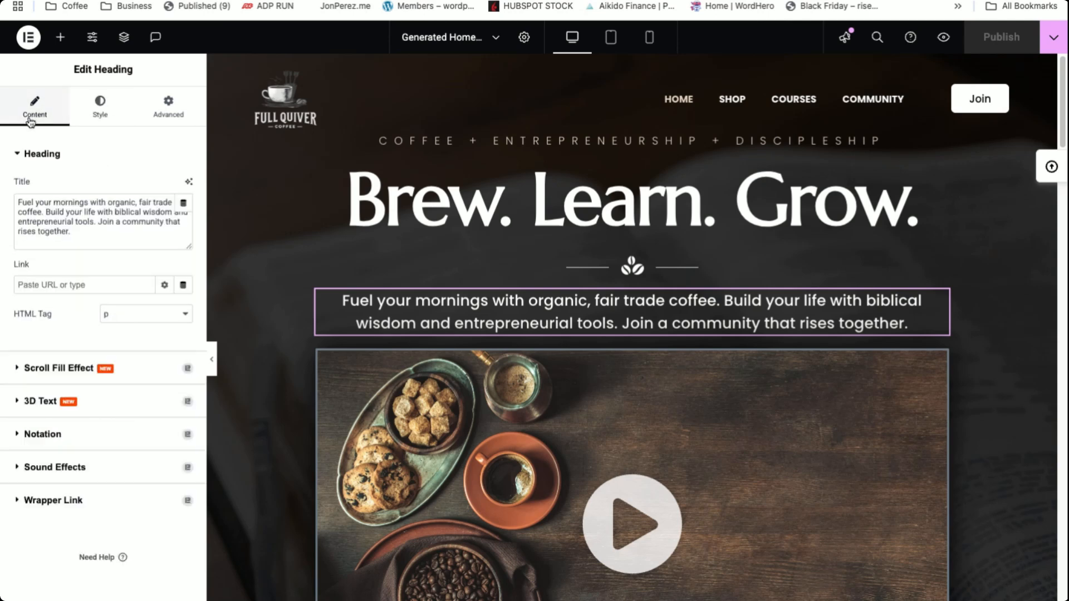
left_click(27, 161)
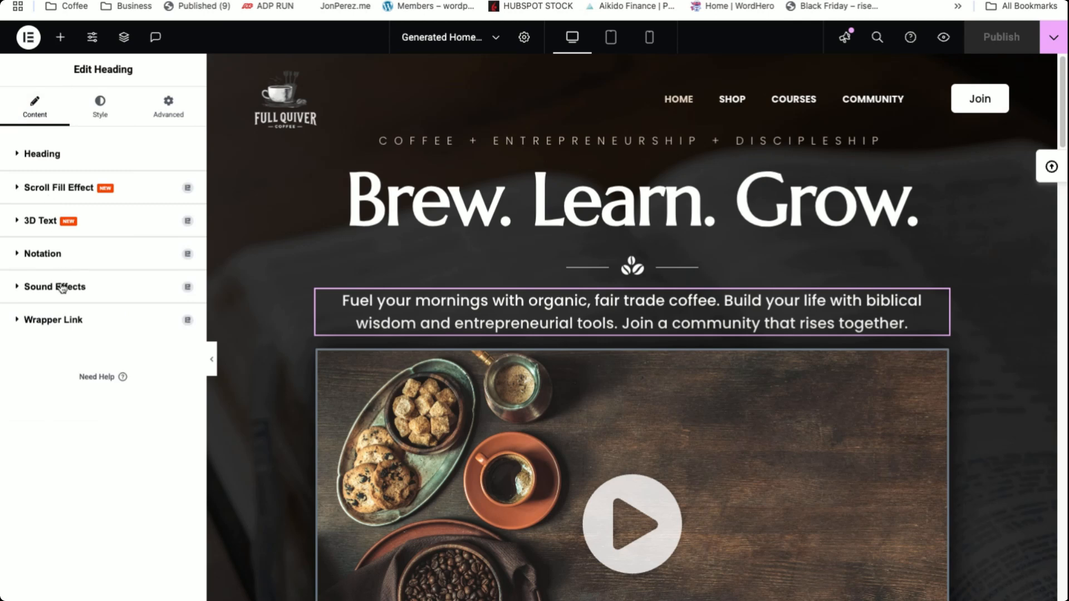
left_click(103, 111)
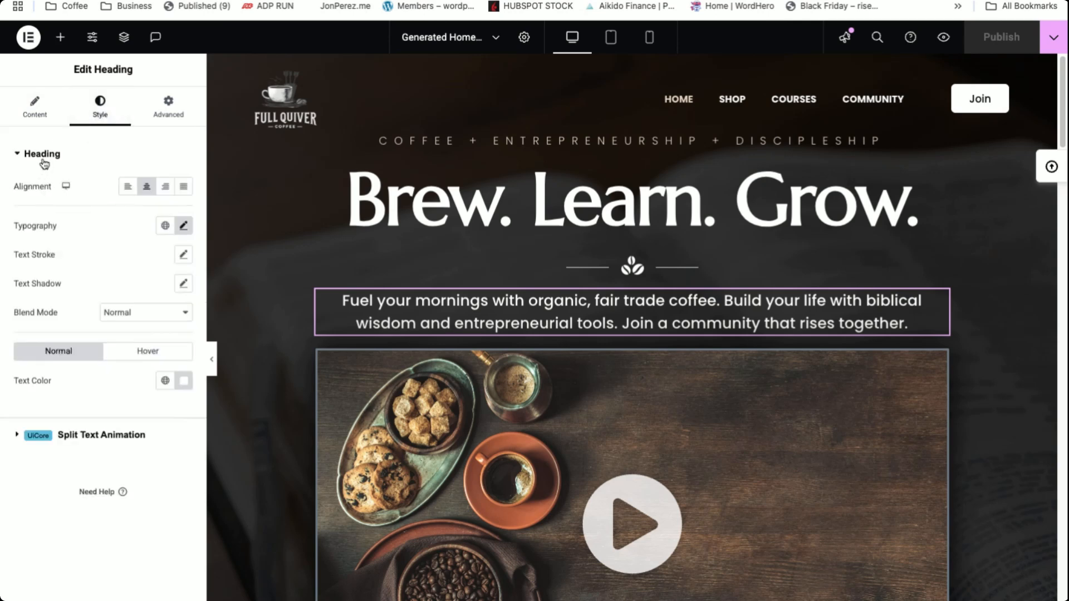
left_click(44, 162)
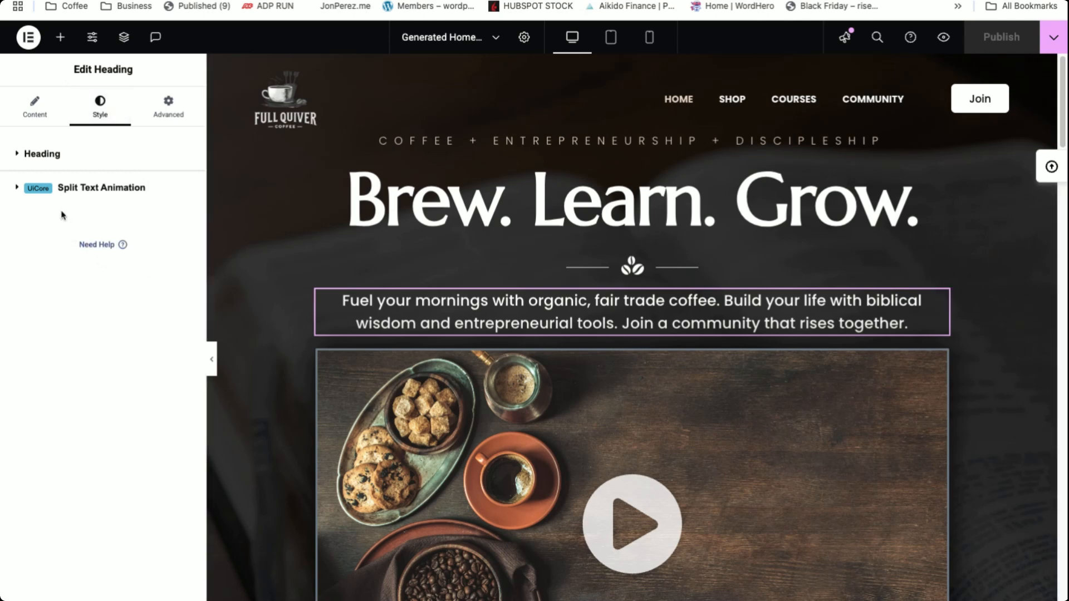
View the style settings of the "Brew. Learn. Grow." heading and of the customer testimonial below the video.
left_click(455, 228)
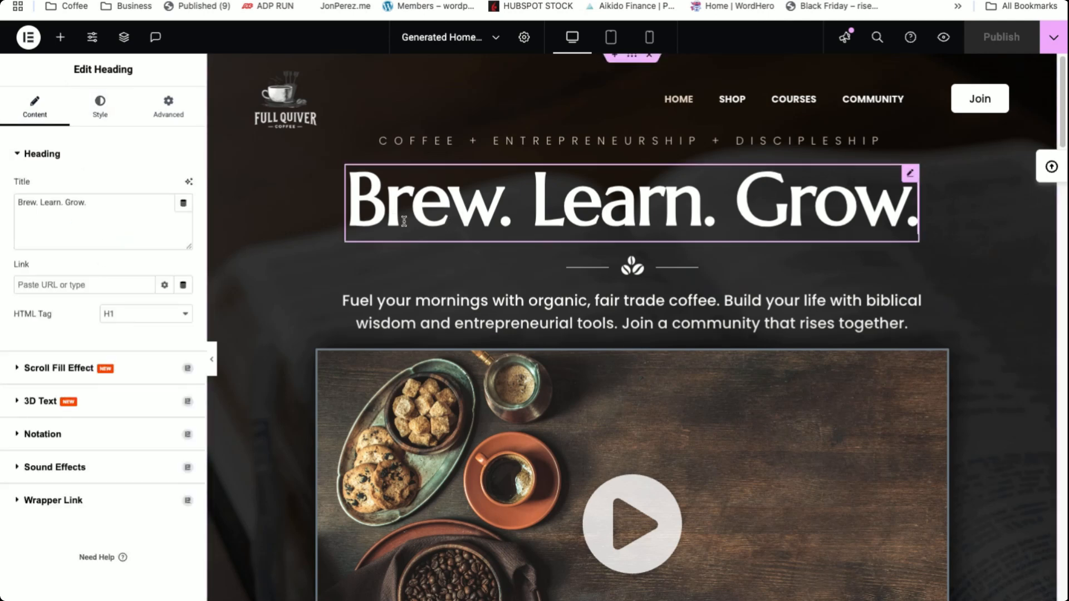
left_click(102, 107)
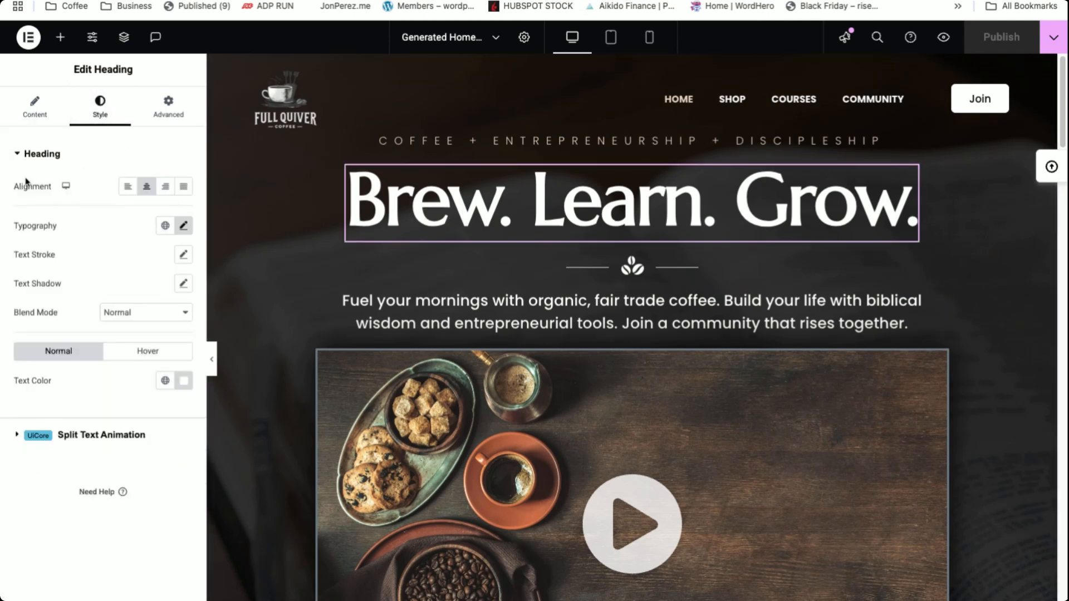
scroll(505, 365, "down", 6)
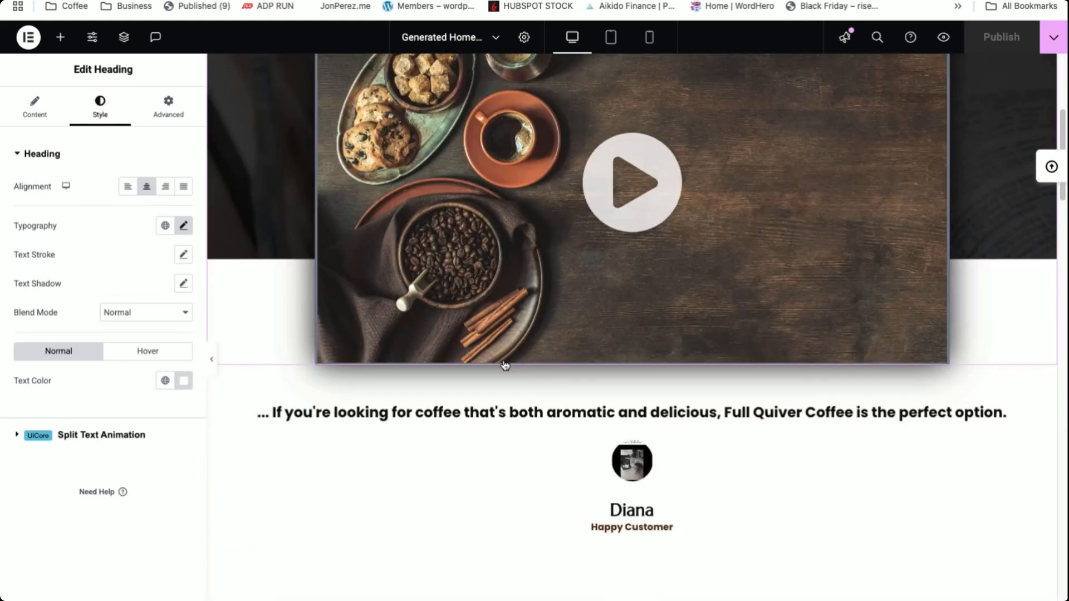
left_click(478, 420)
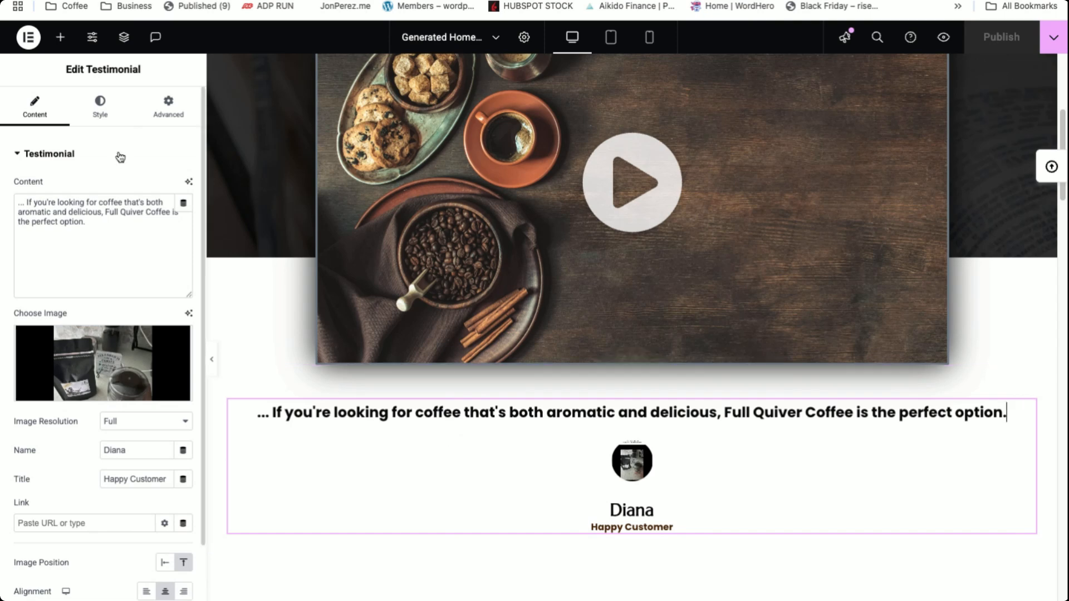
left_click(100, 106)
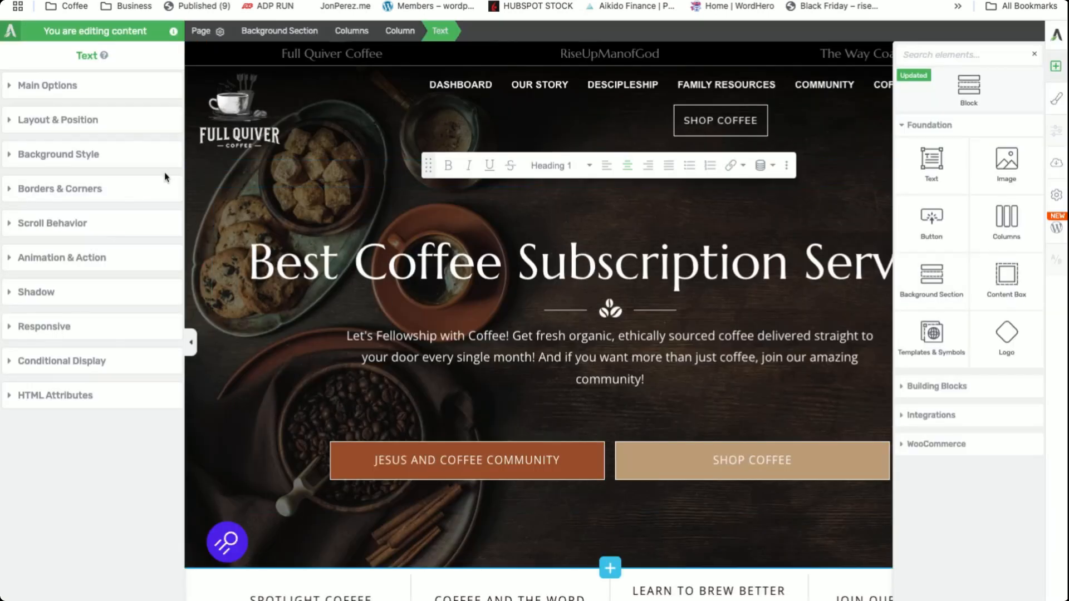
Switch to the Thrive page editor, show the hero headline's Background Style settings and hide the list of elements.
left_click(60, 155)
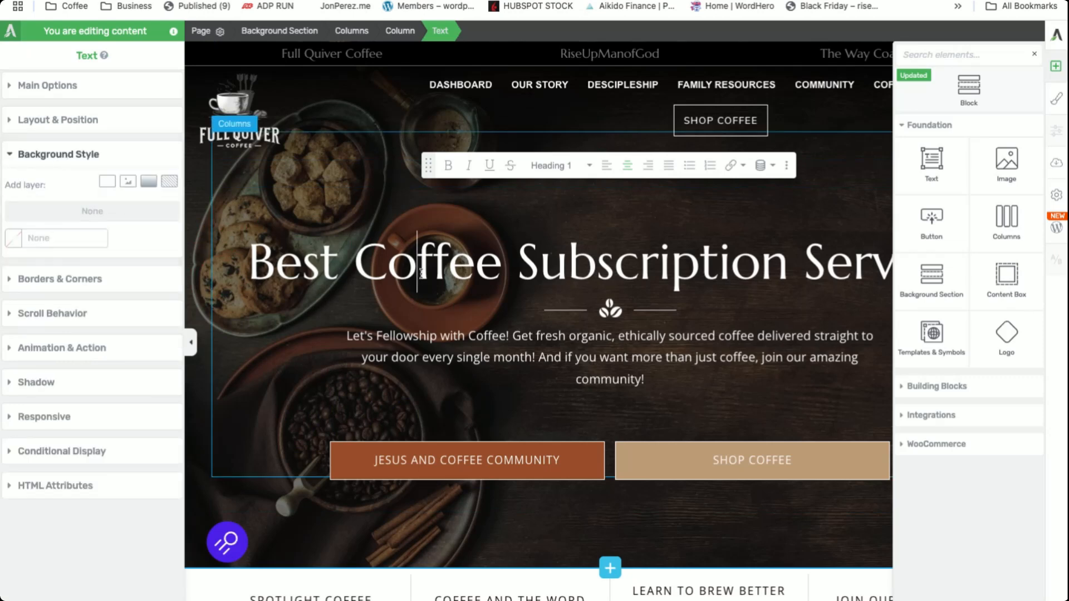
left_click(436, 266)
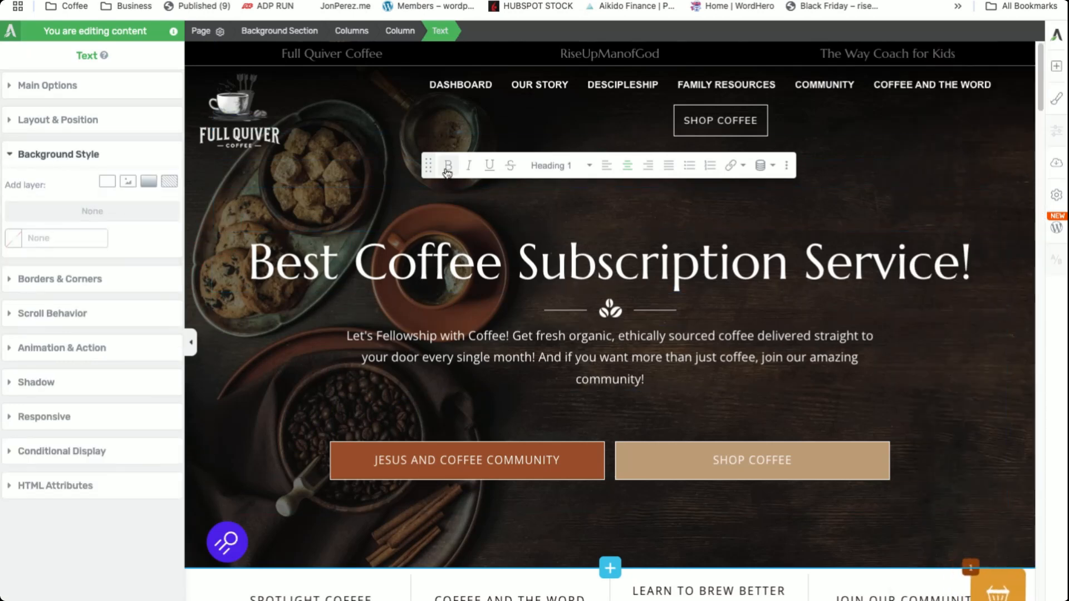
left_click(431, 450)
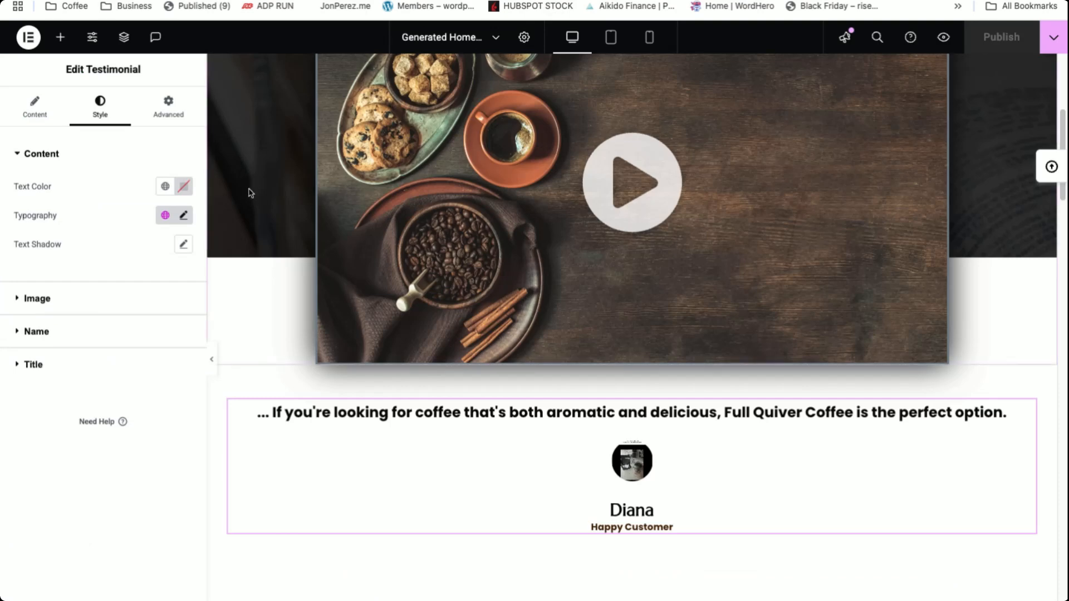
Select the paragraph above the hero video in the Elementor editor and view its style and advanced layout settings.
scroll(379, 373, "up", 2)
scroll(350, 381, "up", 4)
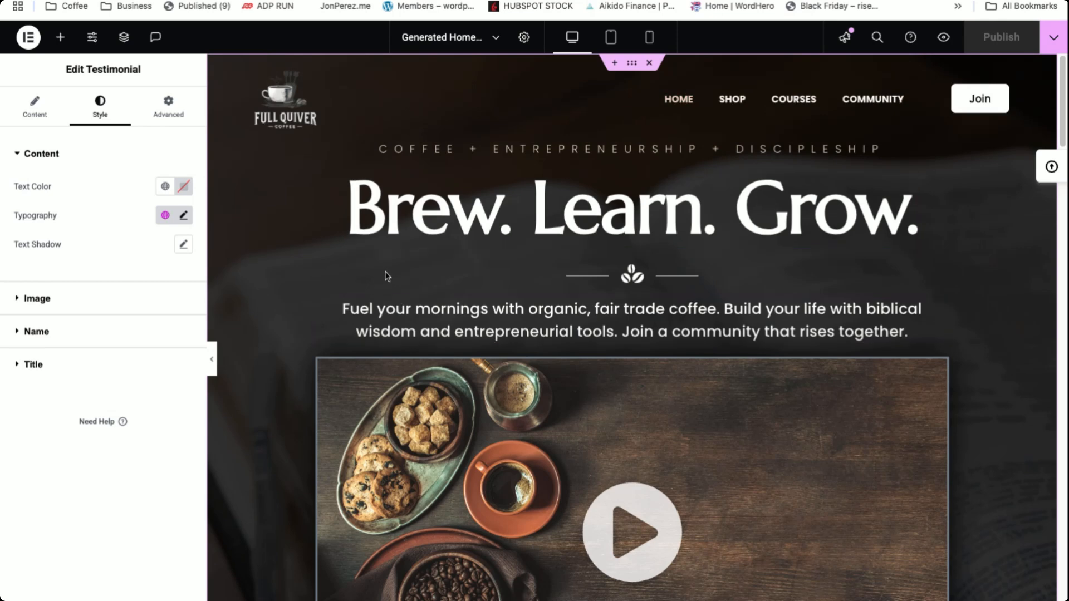
scroll(395, 276, "down", 1)
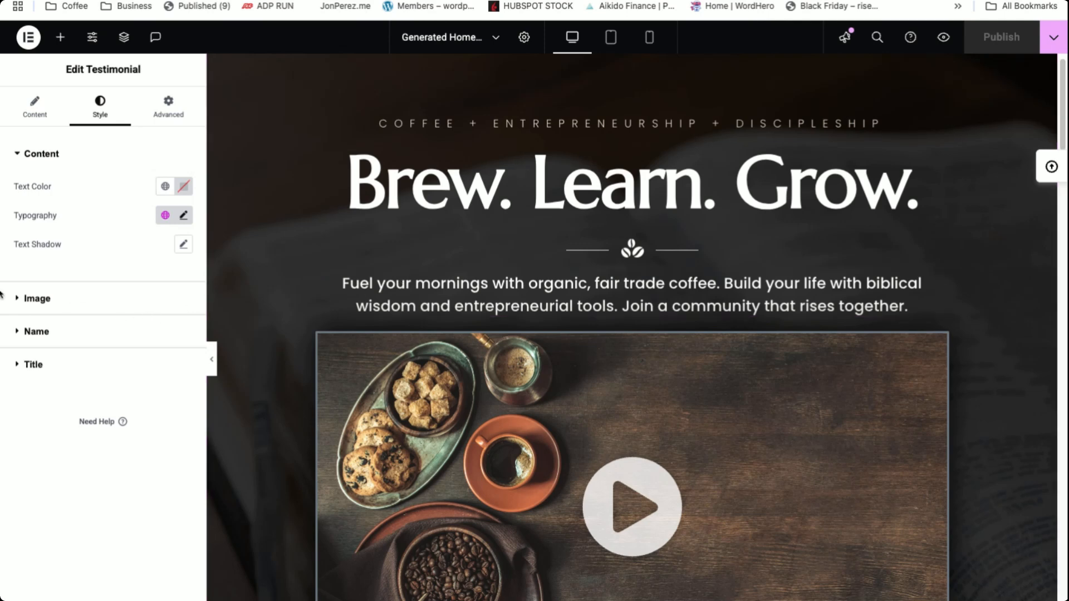
left_click(411, 293)
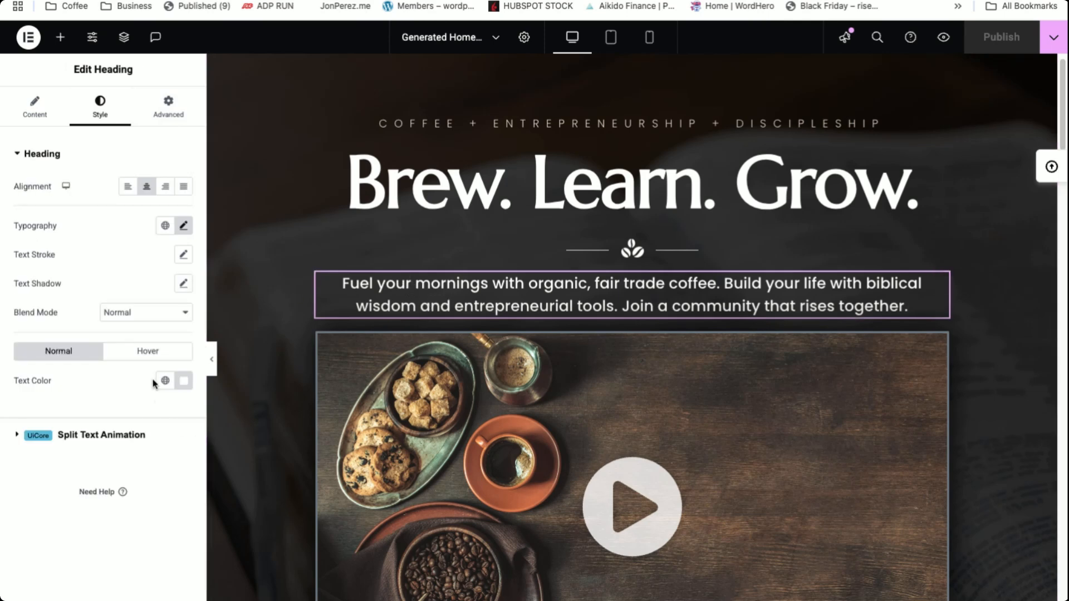
left_click(178, 114)
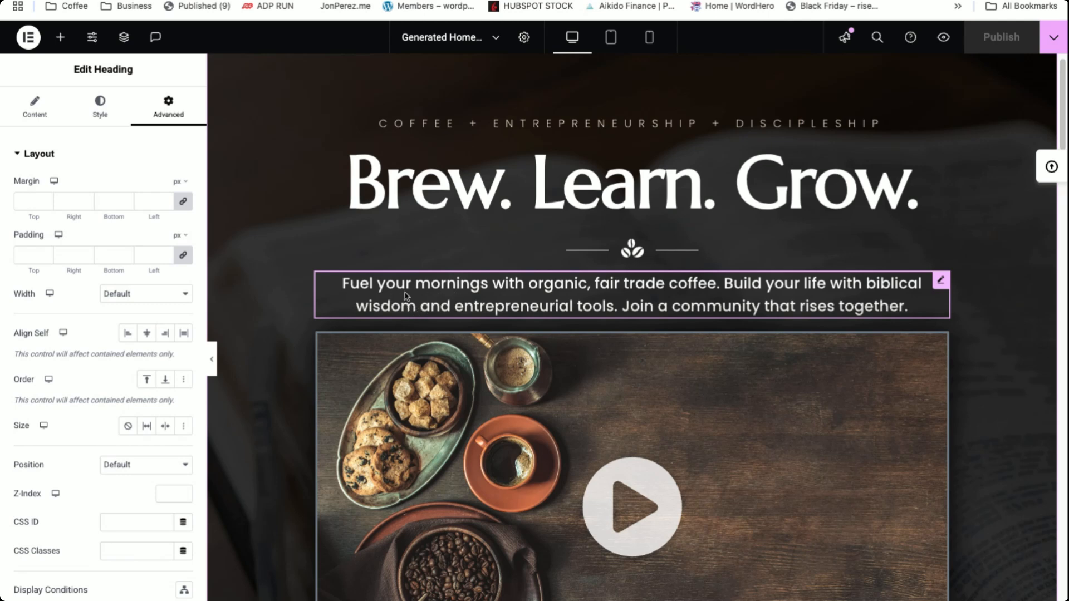
Look over the testimonial area of the page and view the selected paragraph's Split Text Animation style settings, collapsing them again.
scroll(405, 295, "down", 7)
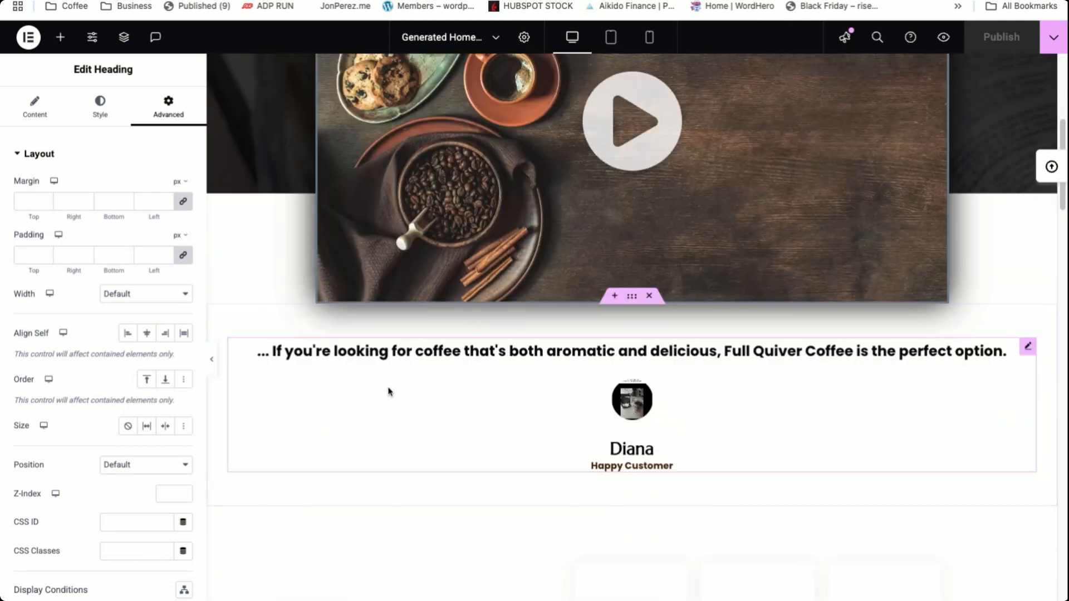
scroll(384, 390, "down", 2)
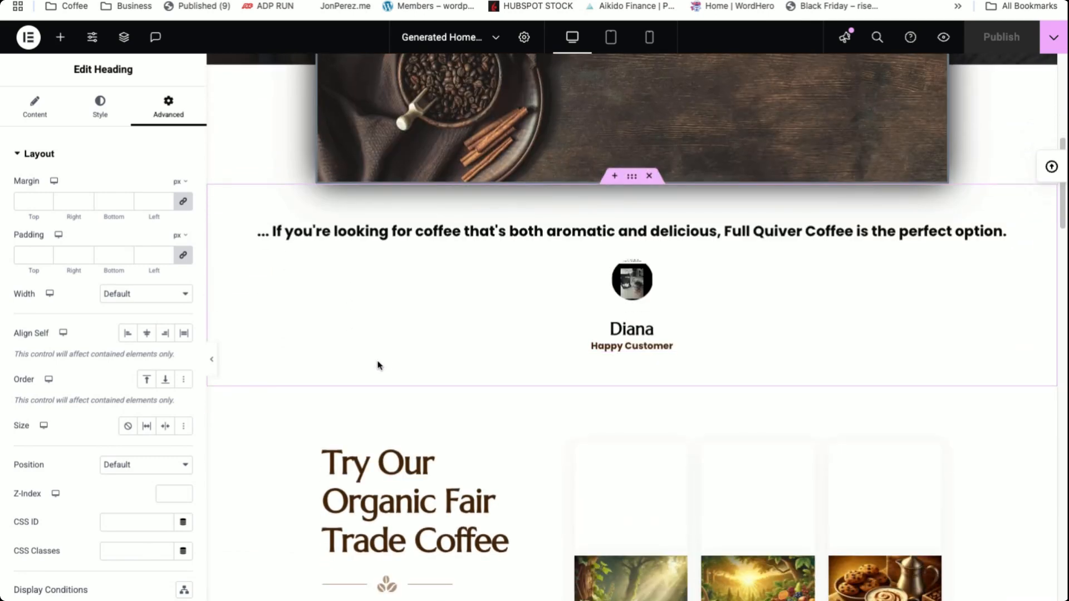
scroll(400, 303, "up", 2)
left_click(75, 119)
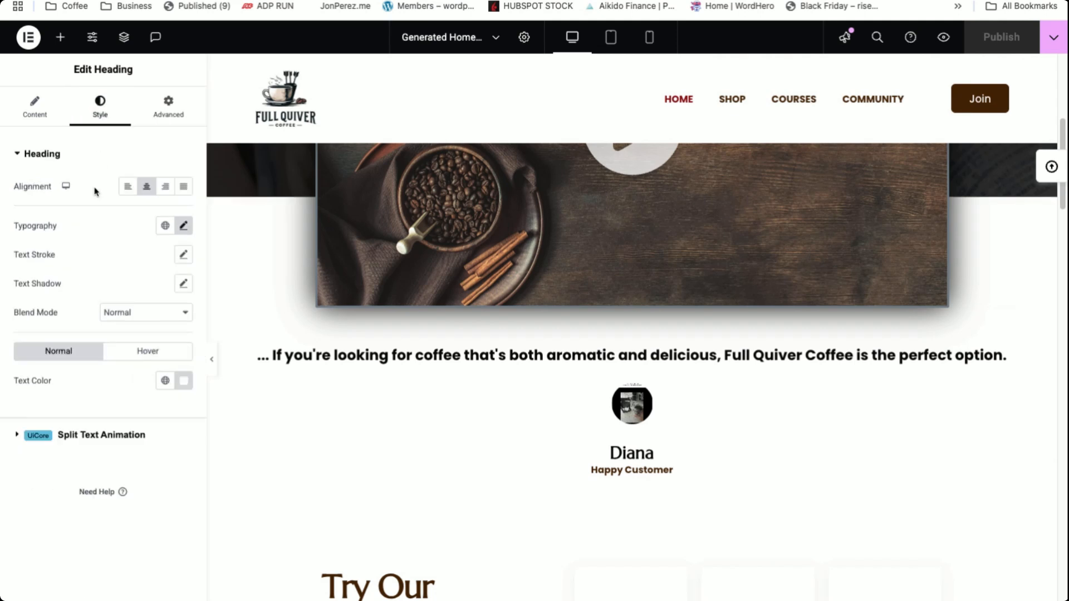
left_click(16, 436)
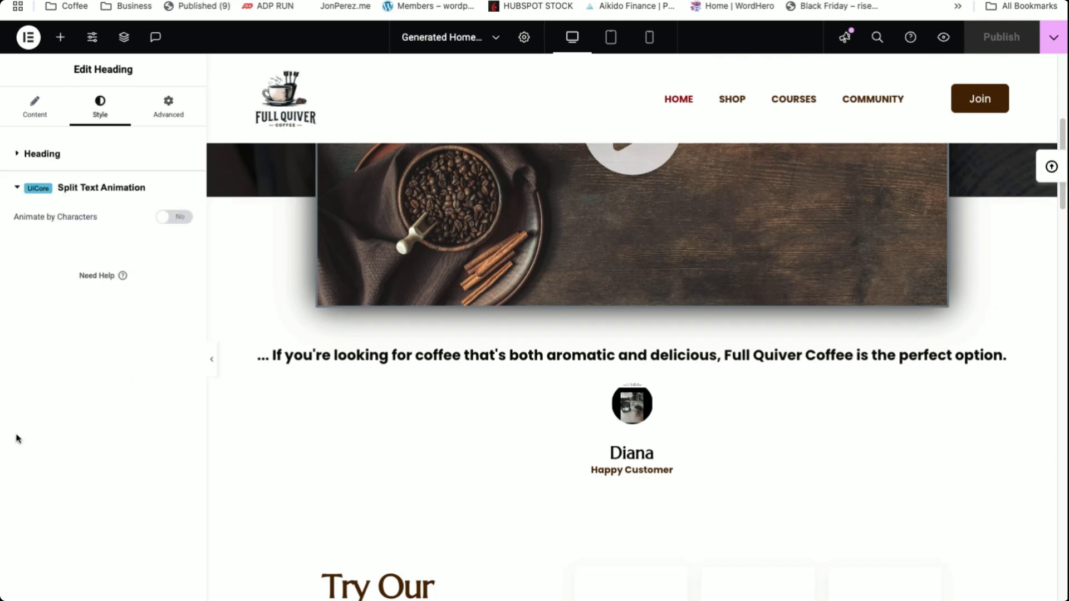
left_click(109, 199)
View the paragraph's Scroll Fill Effect and 3D Text content settings, leaving all content groups collapsed.
left_click(26, 154)
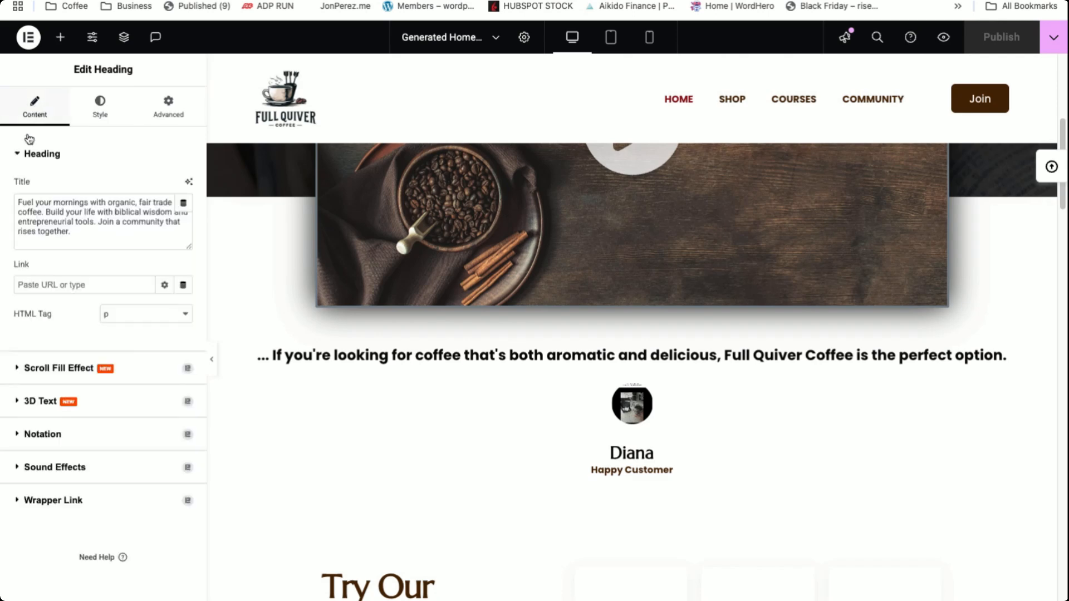
left_click(41, 369)
left_click(56, 270)
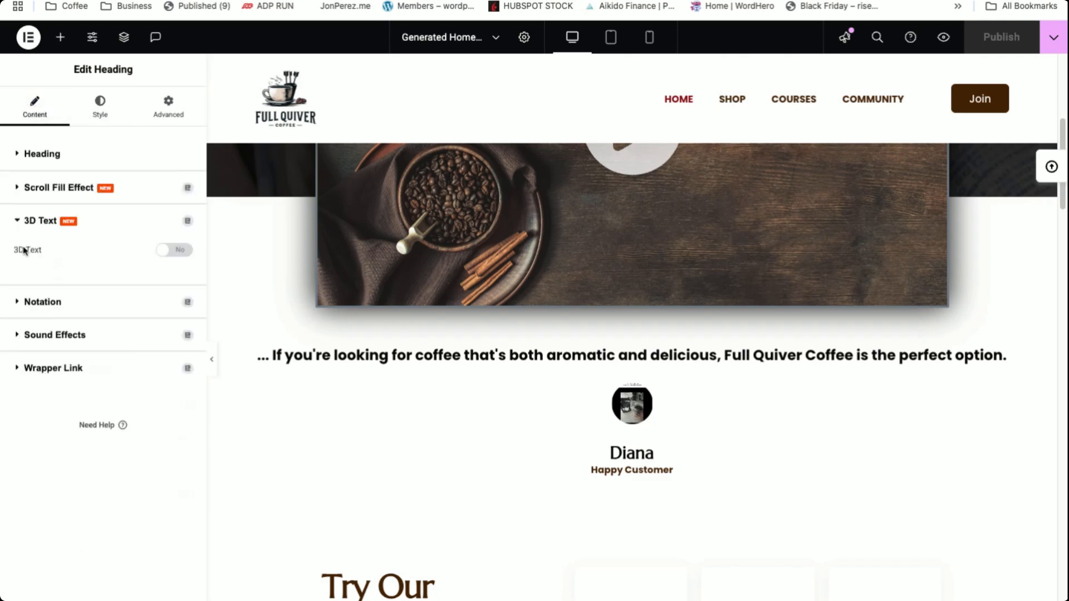
left_click(53, 230)
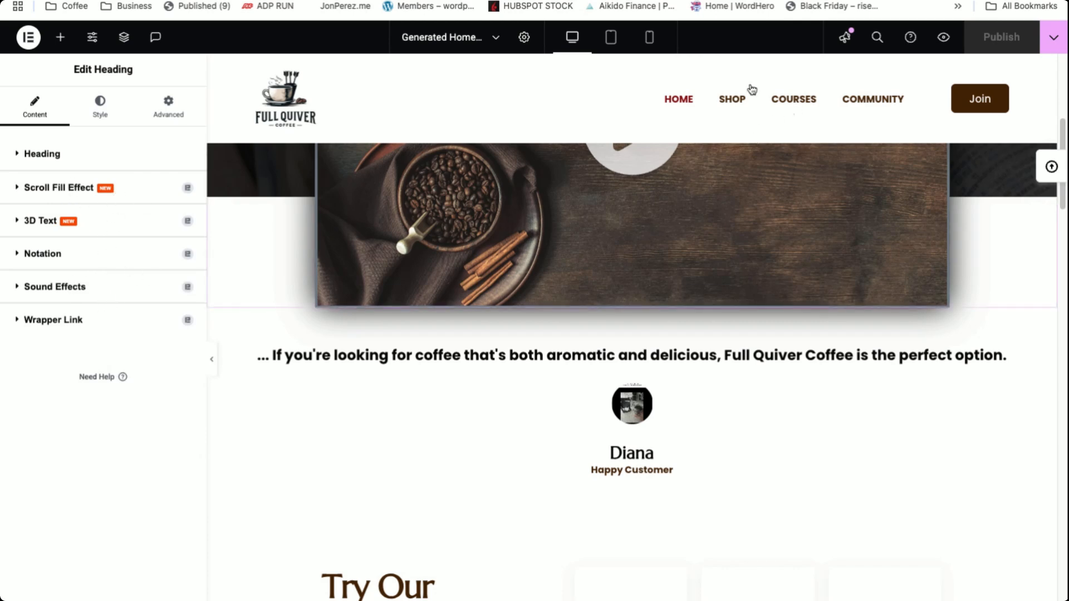
Show the list of widgets, collapse the Favorites, Layout and Basic groups, and look through the UiCore Woo widgets.
left_click(60, 37)
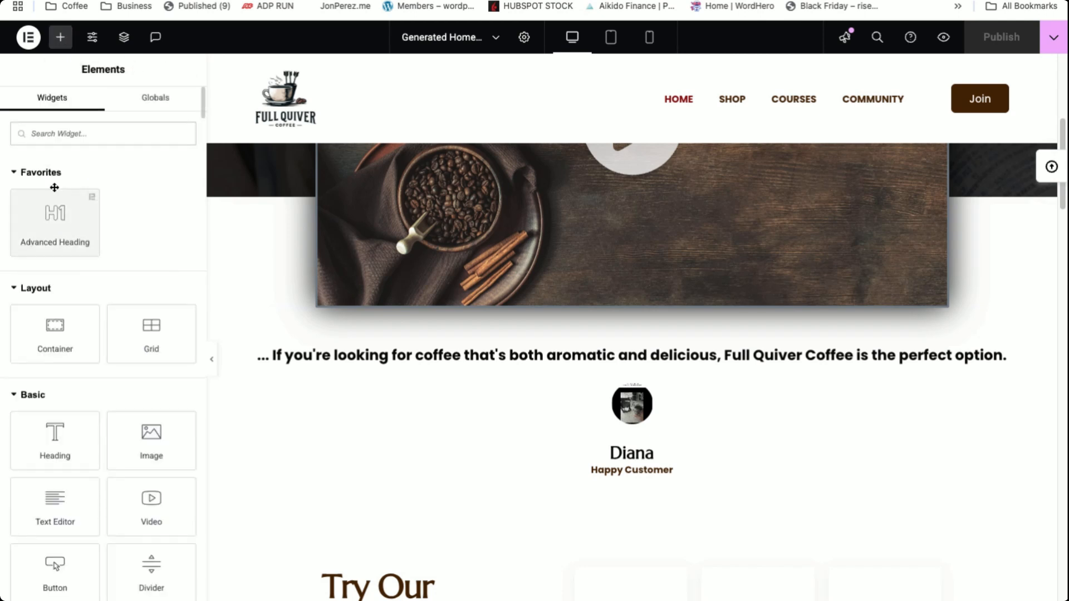
left_click(37, 207)
left_click(34, 239)
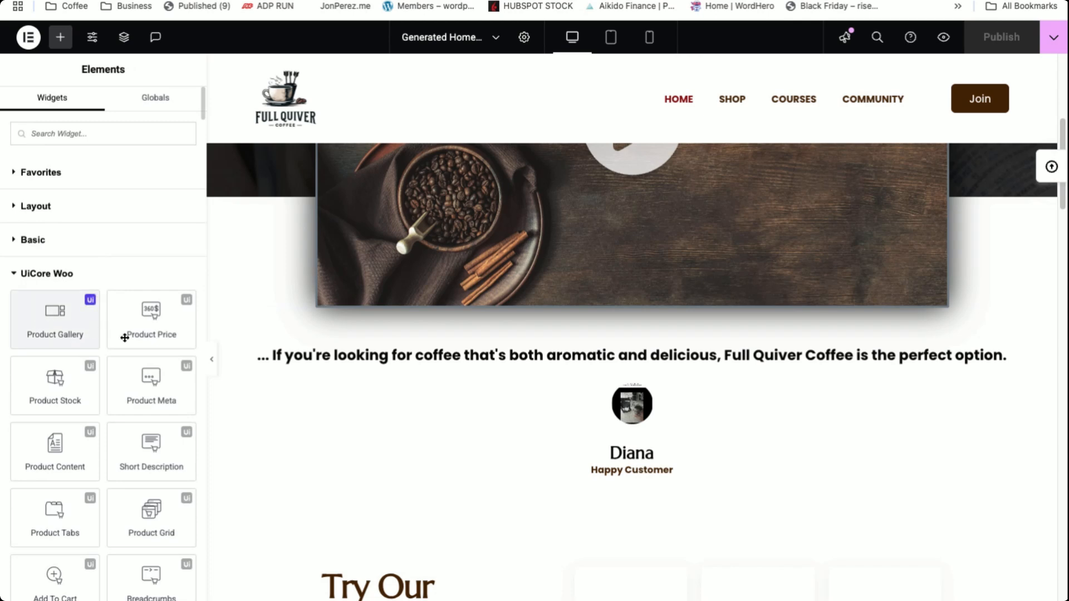
scroll(115, 361, "down", 5)
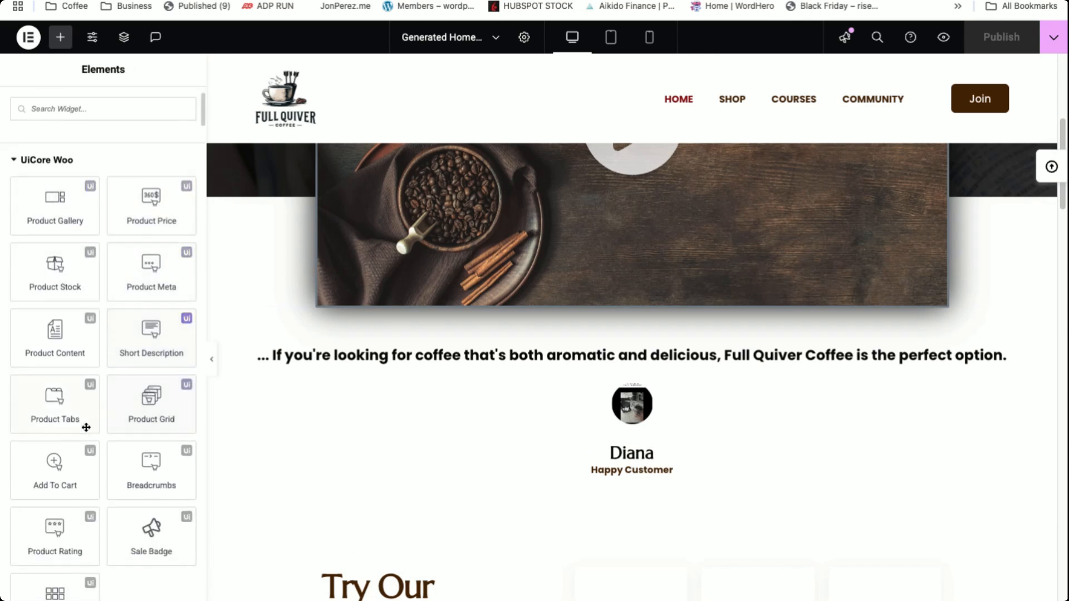
scroll(76, 411, "down", 2)
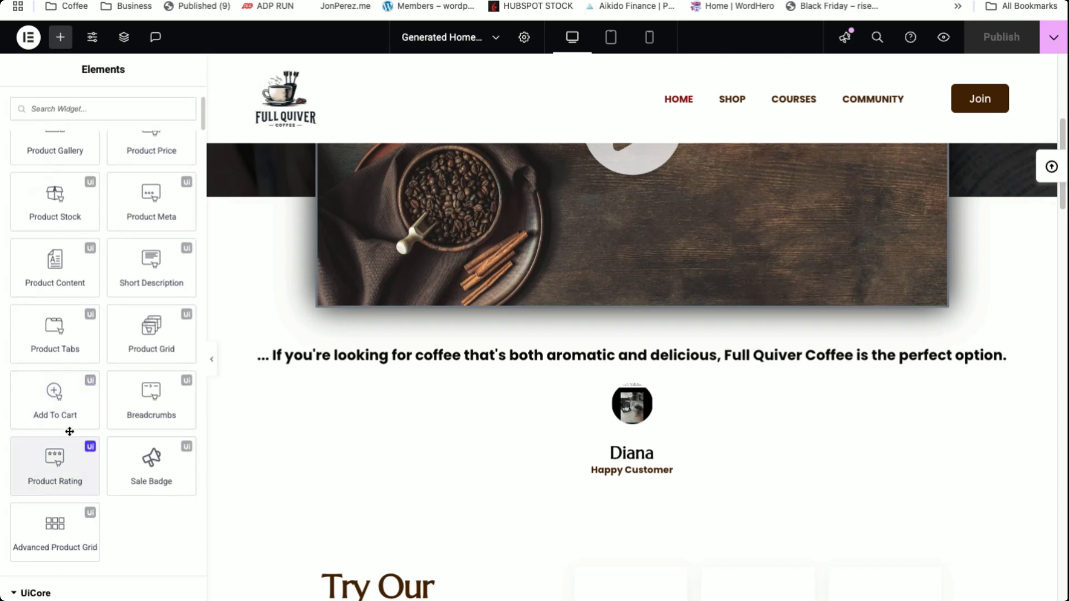
scroll(54, 334, "down", 1)
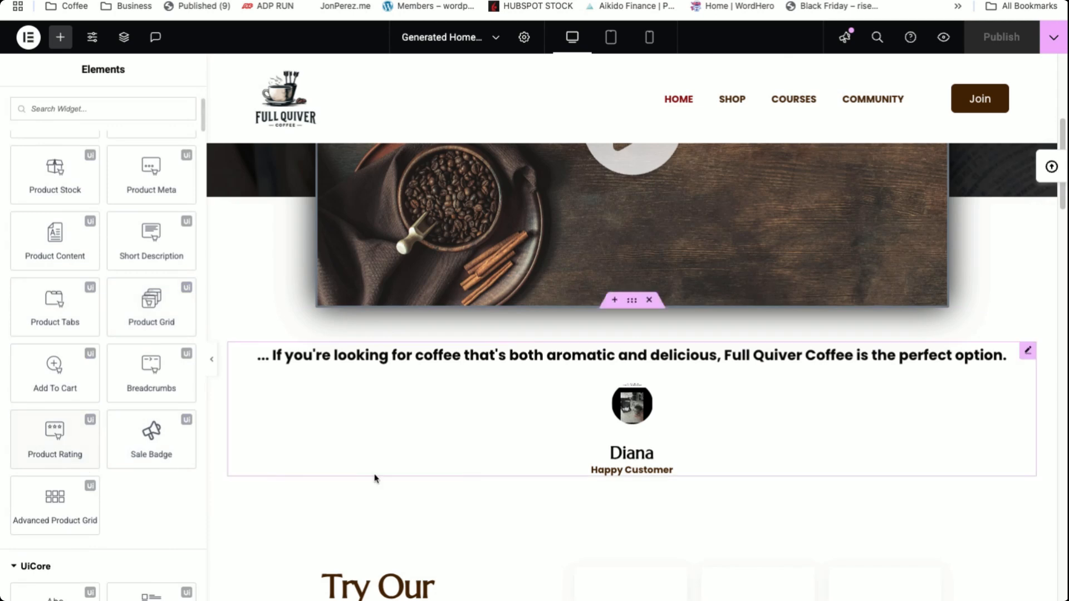
Look over the "Try Our Organic Fair Trade Coffee" section and browse all widgets down to the WordPress group, then collapse UiCore Woo.
scroll(474, 478, "up", 1)
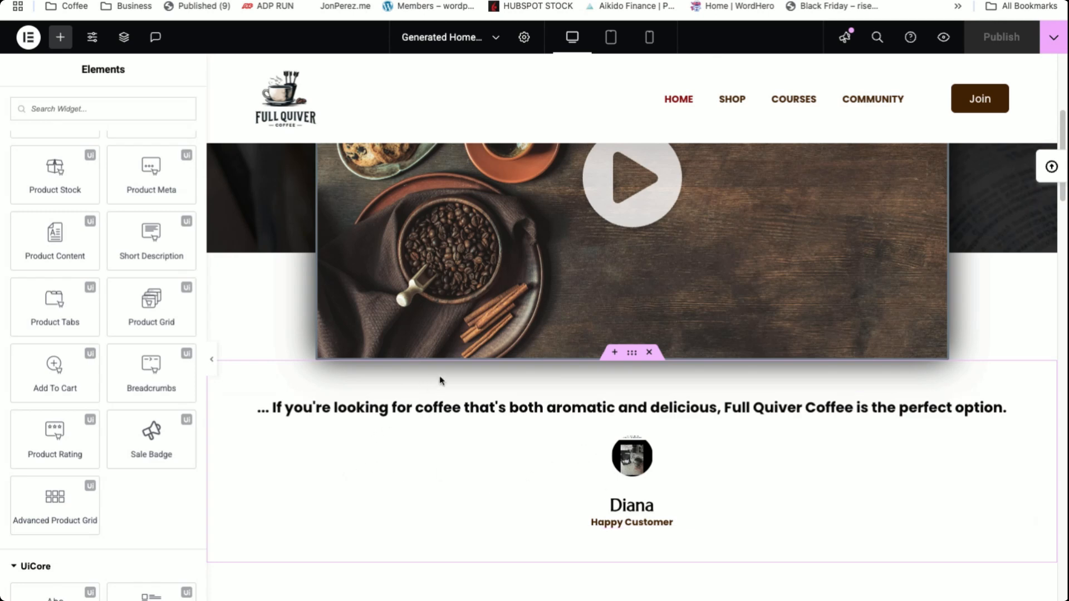
scroll(364, 383, "down", 1)
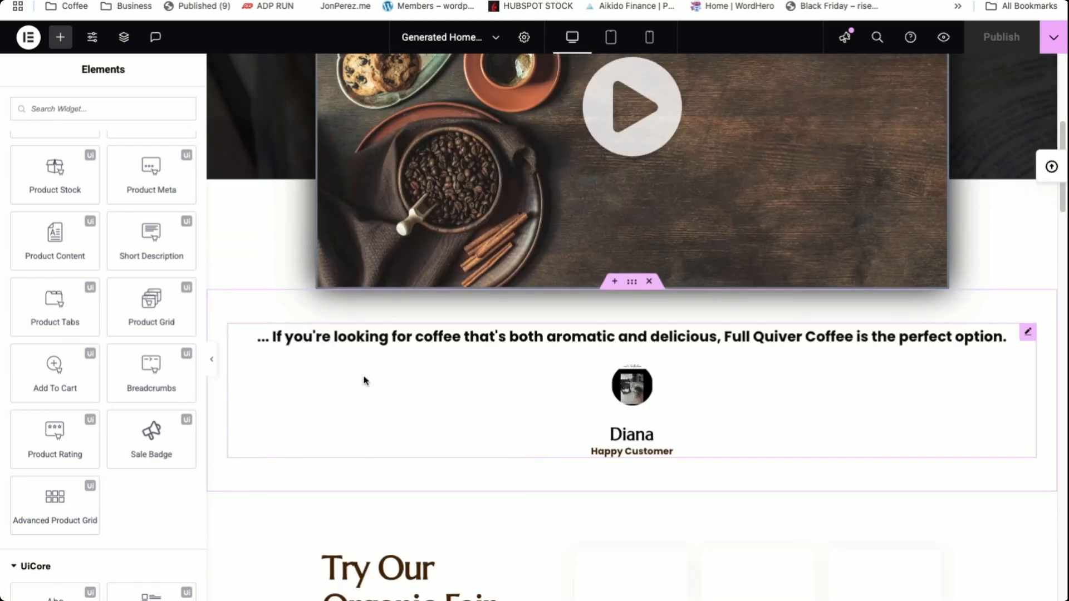
scroll(365, 380, "down", 5)
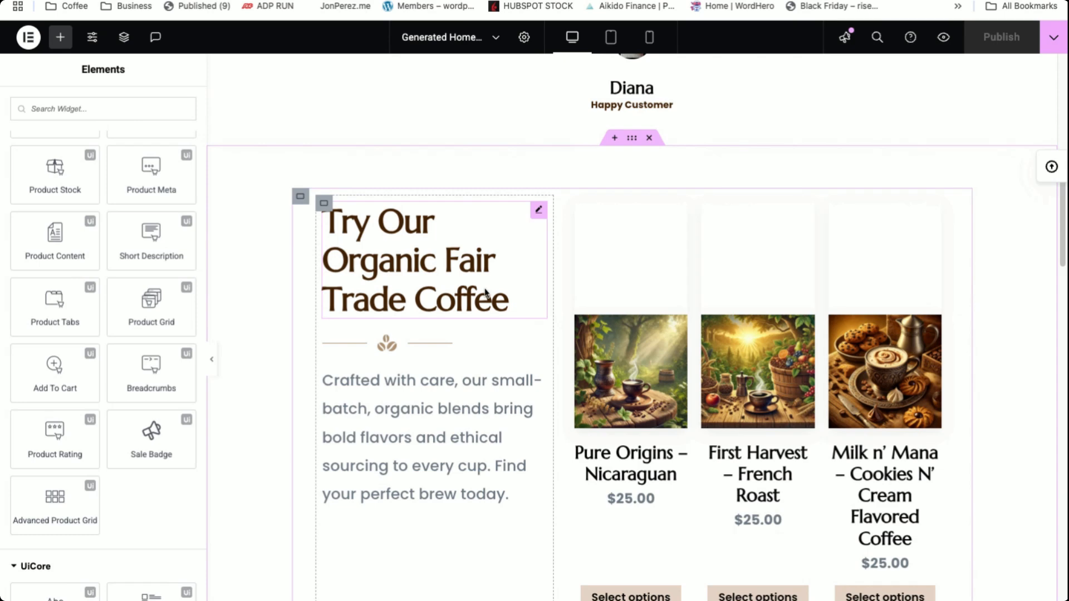
scroll(111, 420, "down", 12)
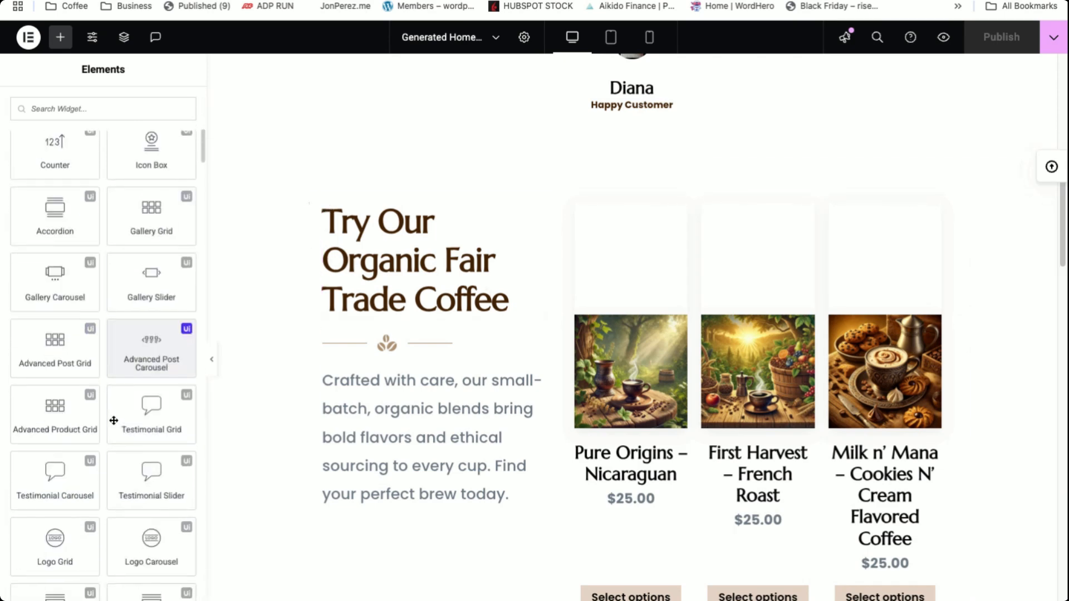
scroll(113, 420, "down", 20)
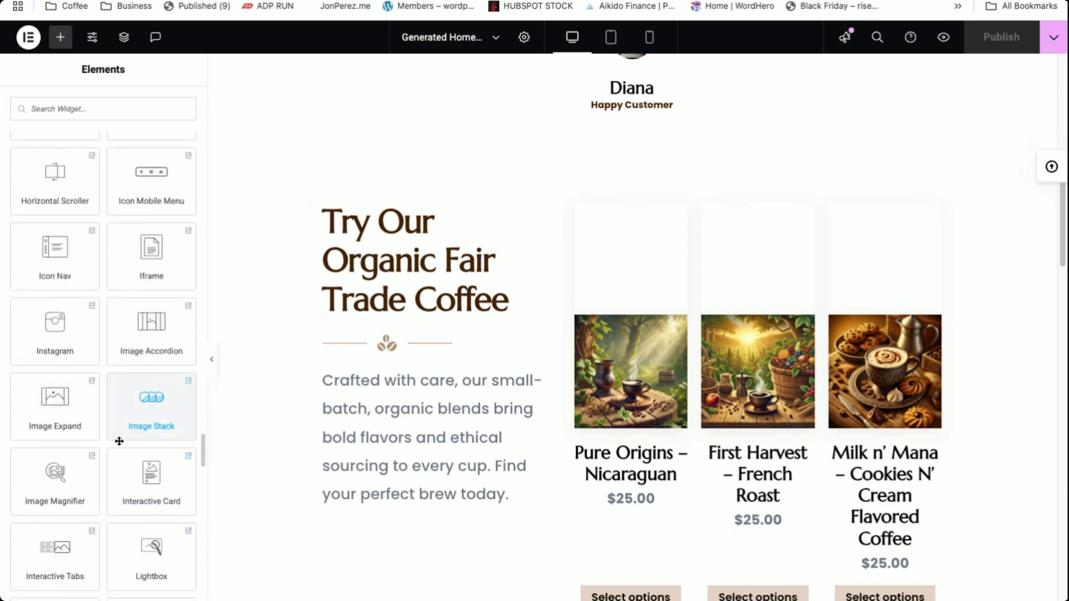
scroll(117, 439, "down", 10)
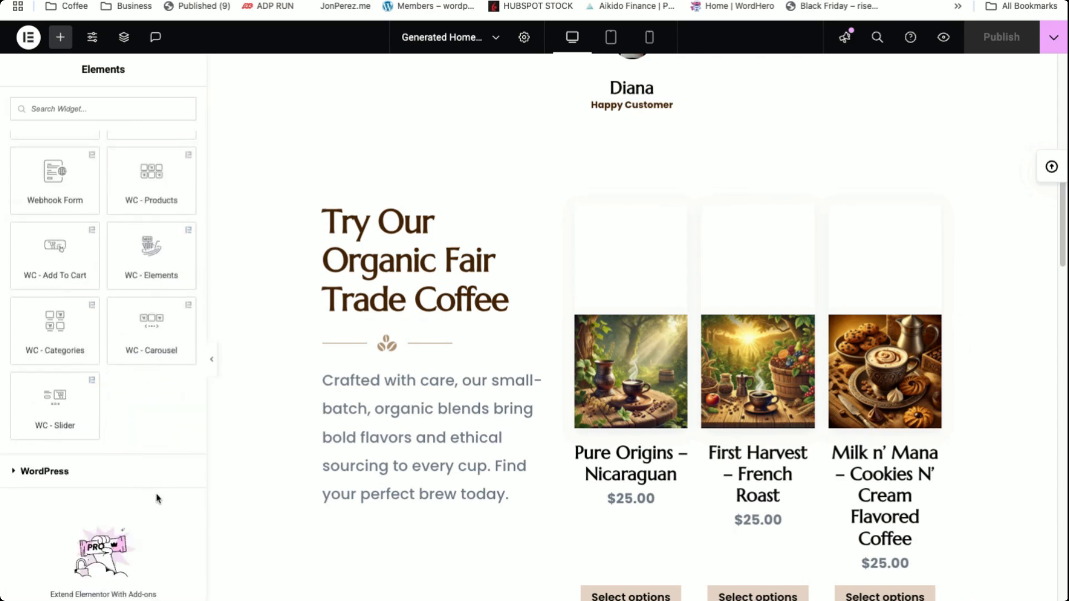
scroll(181, 359, "up", 20)
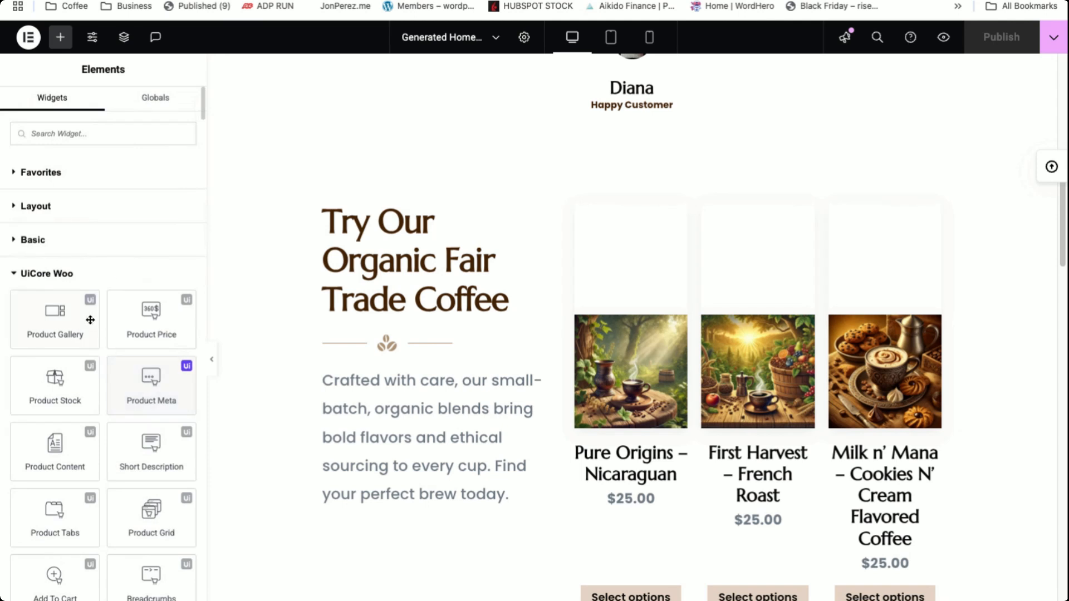
left_click(59, 275)
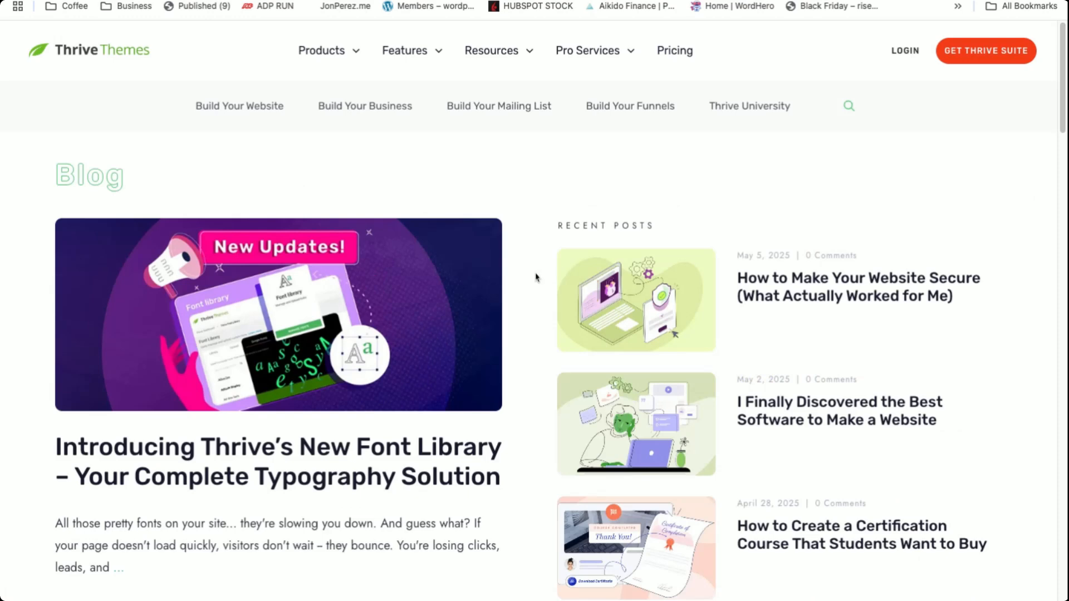
Examine the Thrive Themes blog page, including the featured Font Library article and the list of recent posts.
scroll(723, 281, "down", 1)
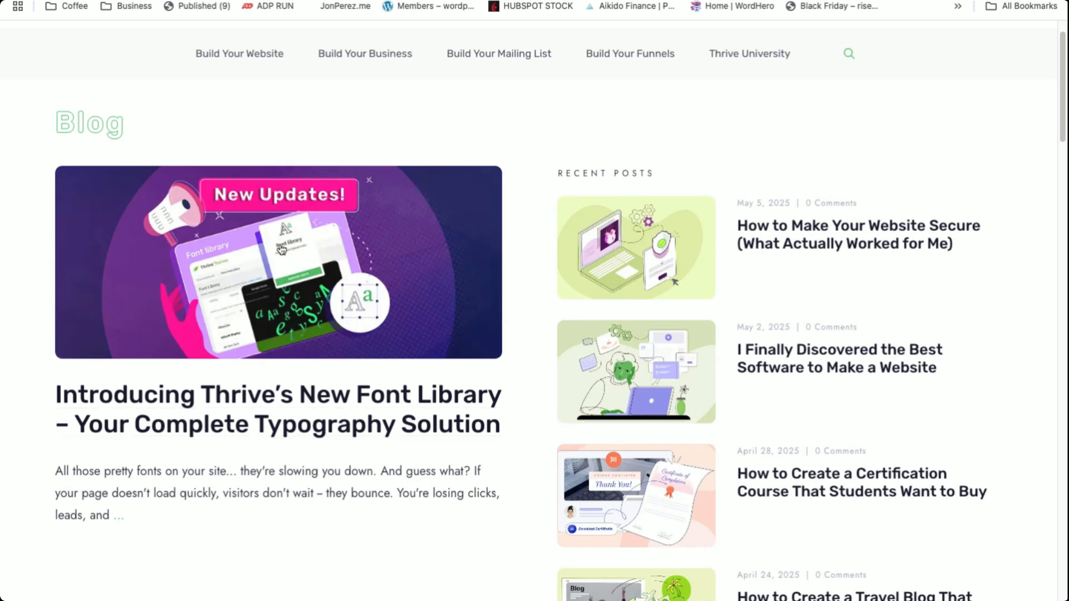
scroll(791, 200, "down", 1)
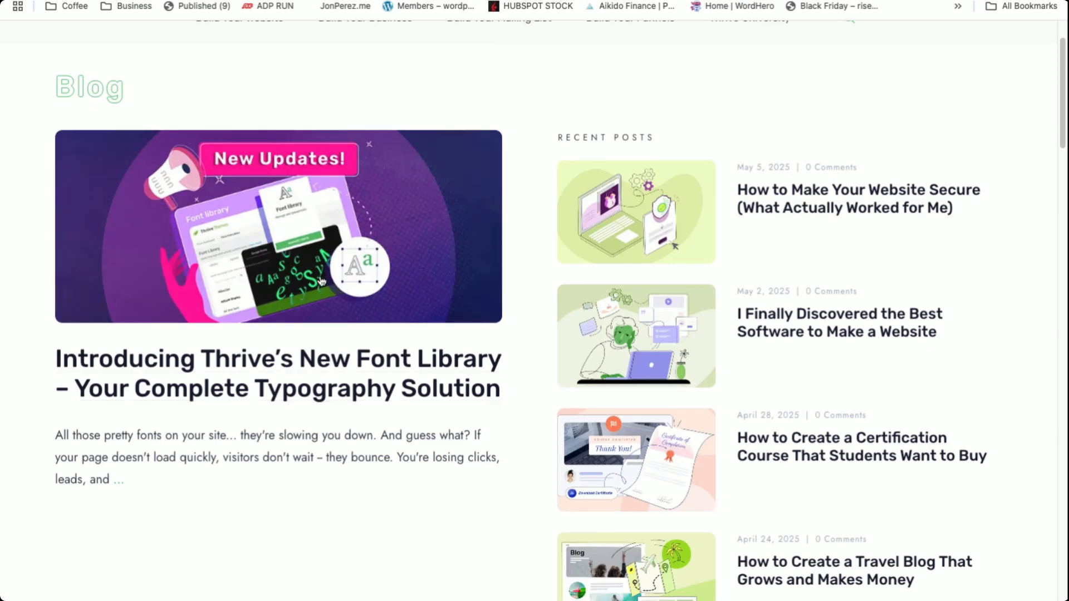
scroll(265, 226, "down", 1)
scroll(301, 234, "down", 2)
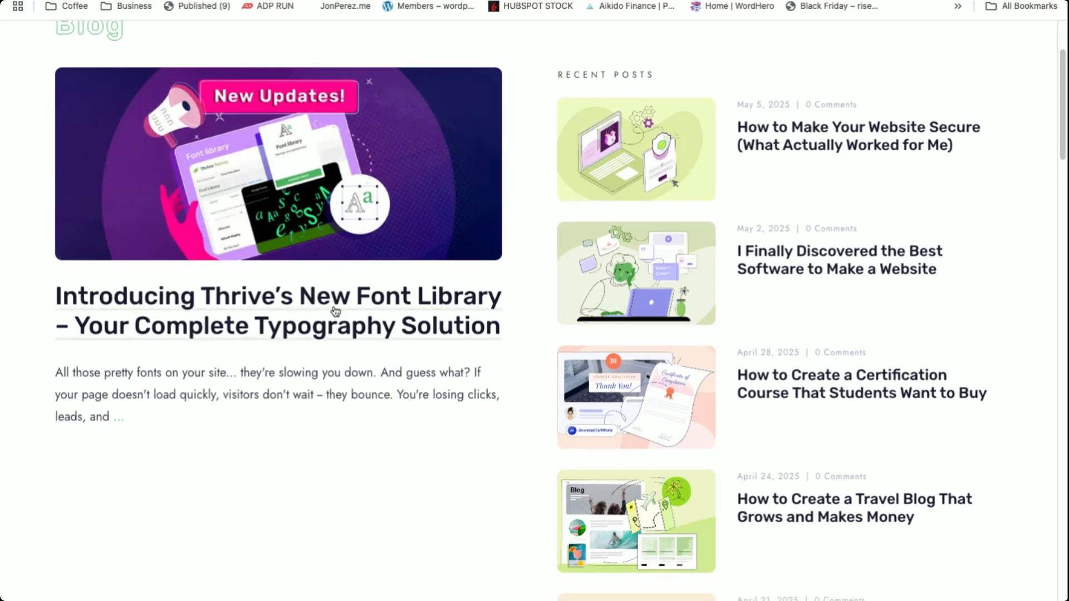
scroll(362, 266, "down", 7)
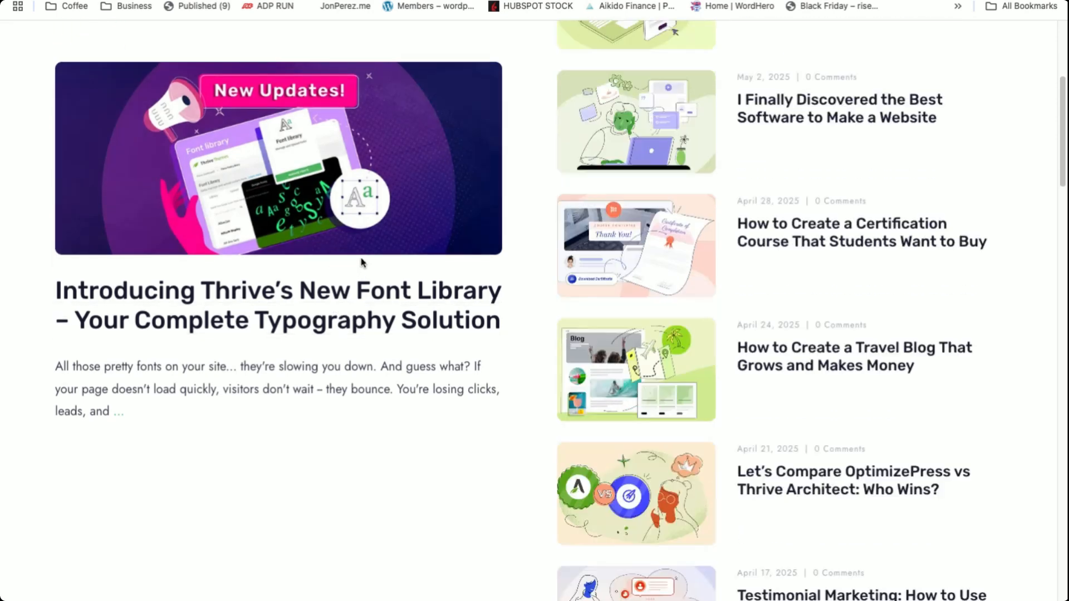
scroll(844, 268, "down", 5)
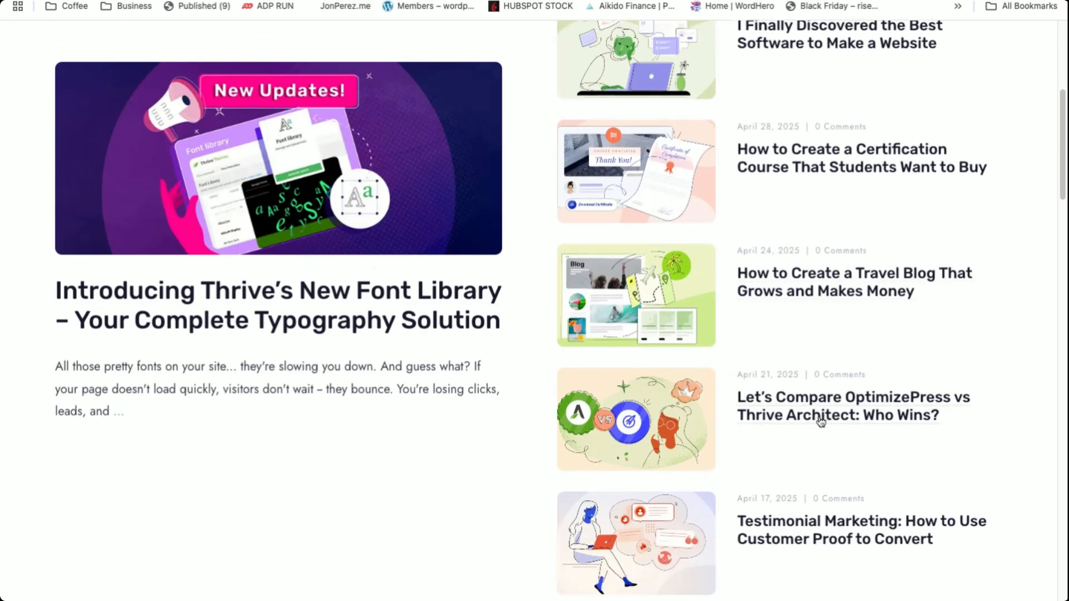
scroll(800, 417, "down", 1)
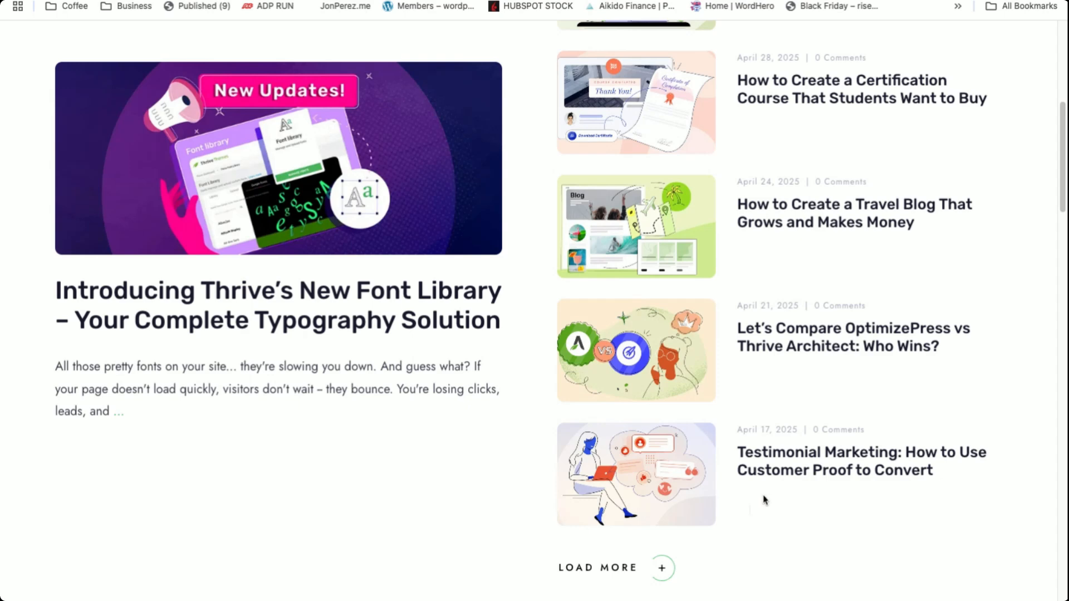
Load more recent posts on the blog, look over them and return to the start of the page.
left_click(663, 567)
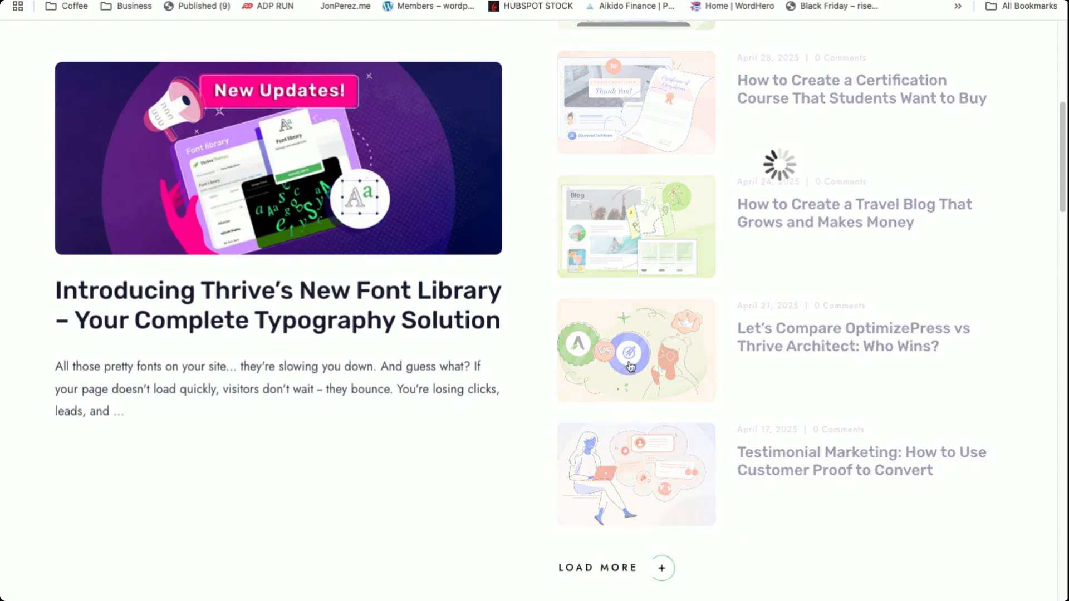
scroll(703, 412, "down", 6)
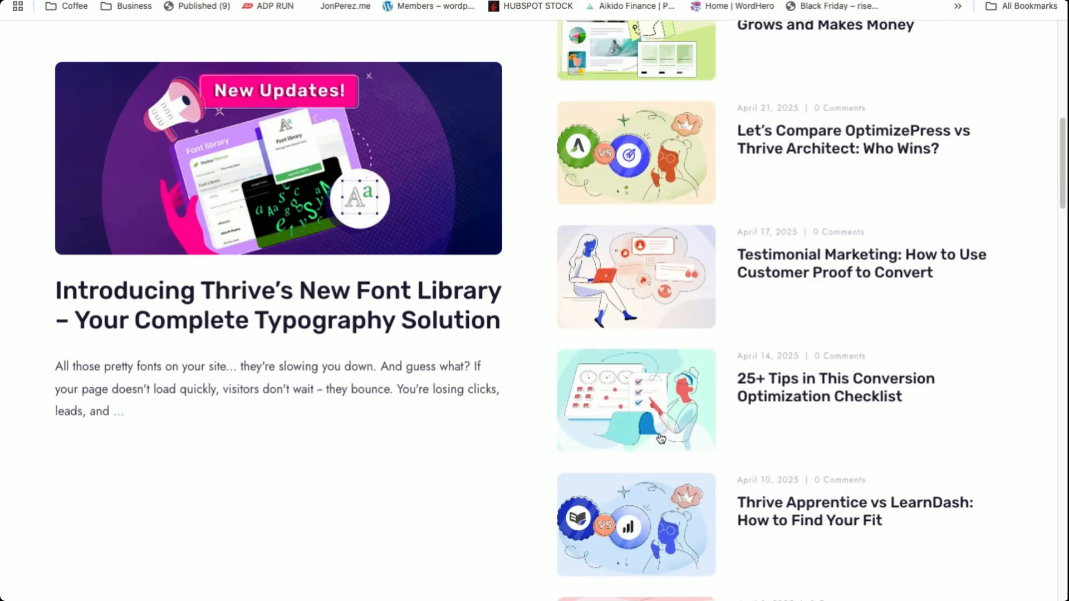
scroll(666, 436, "up", 10)
scroll(666, 436, "up", 3)
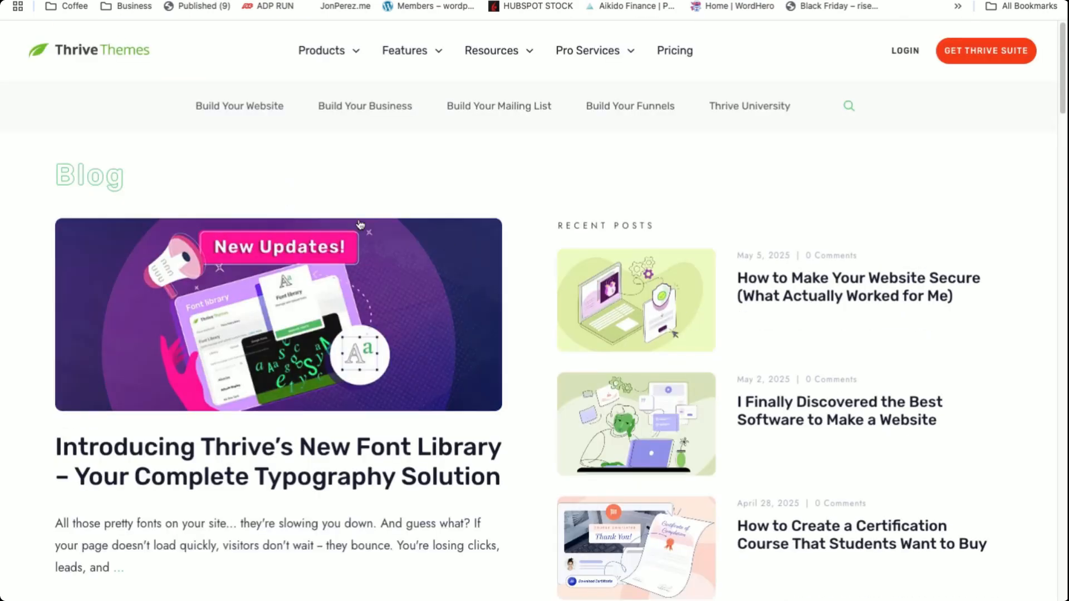